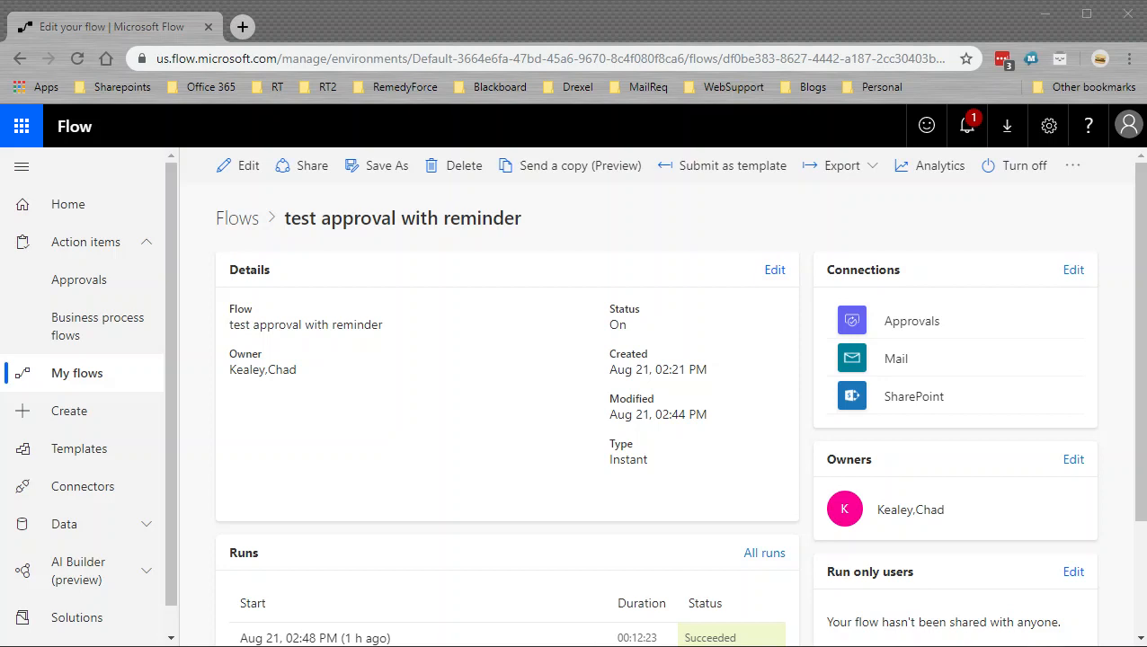
Look at the received approvals, return to the test approval with reminder flow, and open it for editing
left_click(75, 286)
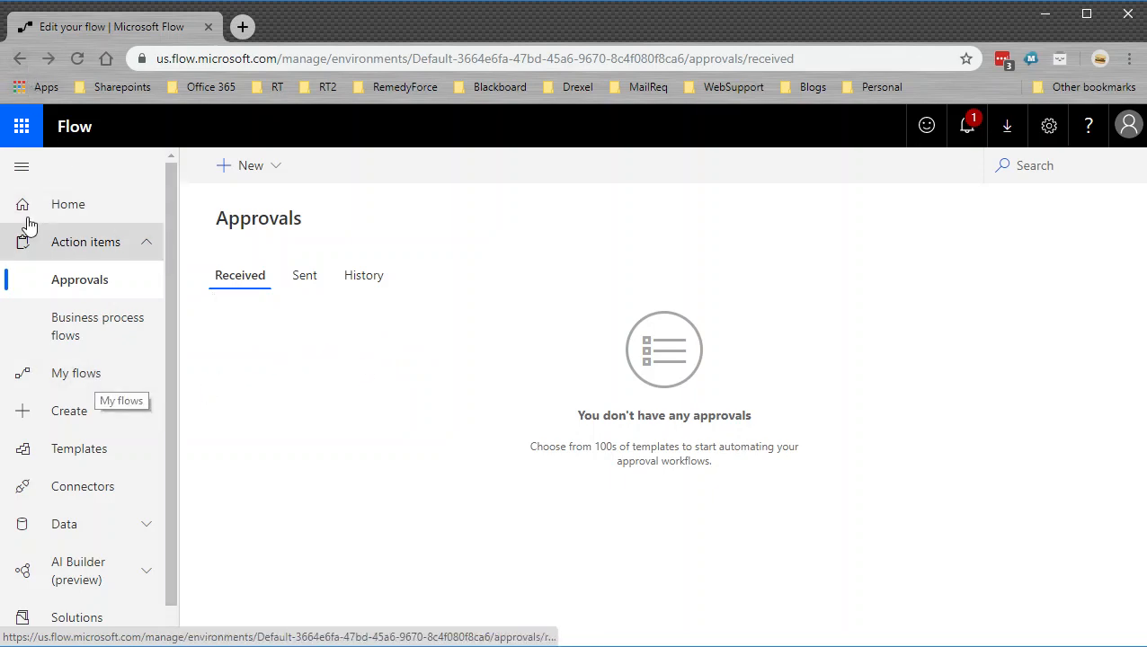
left_click(20, 58)
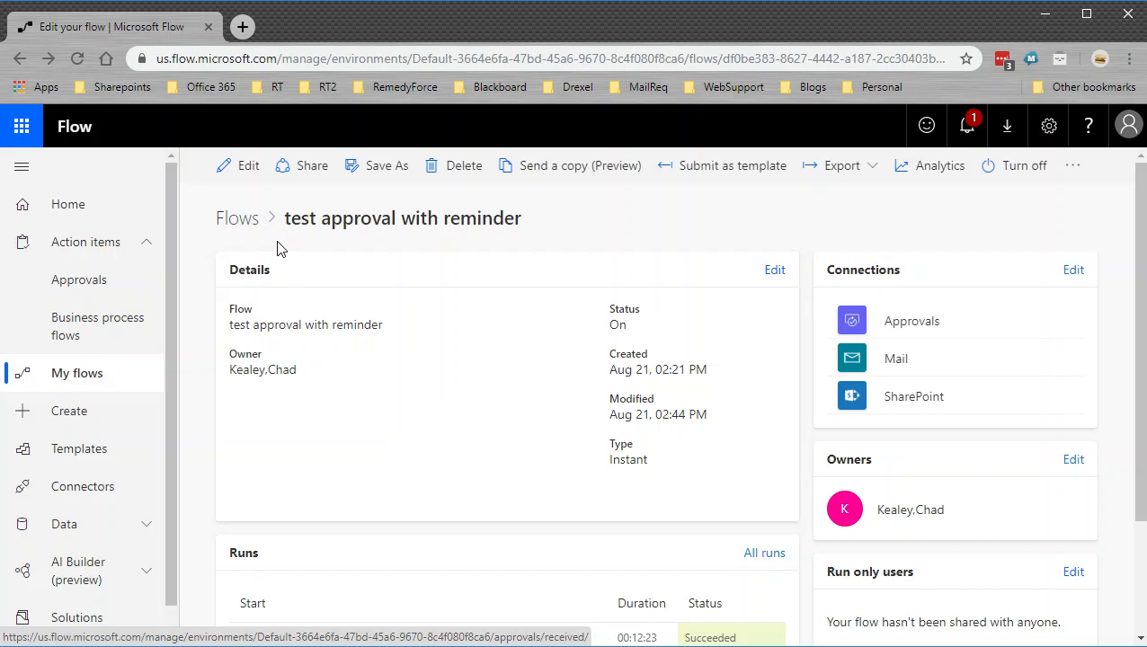
left_click(243, 167)
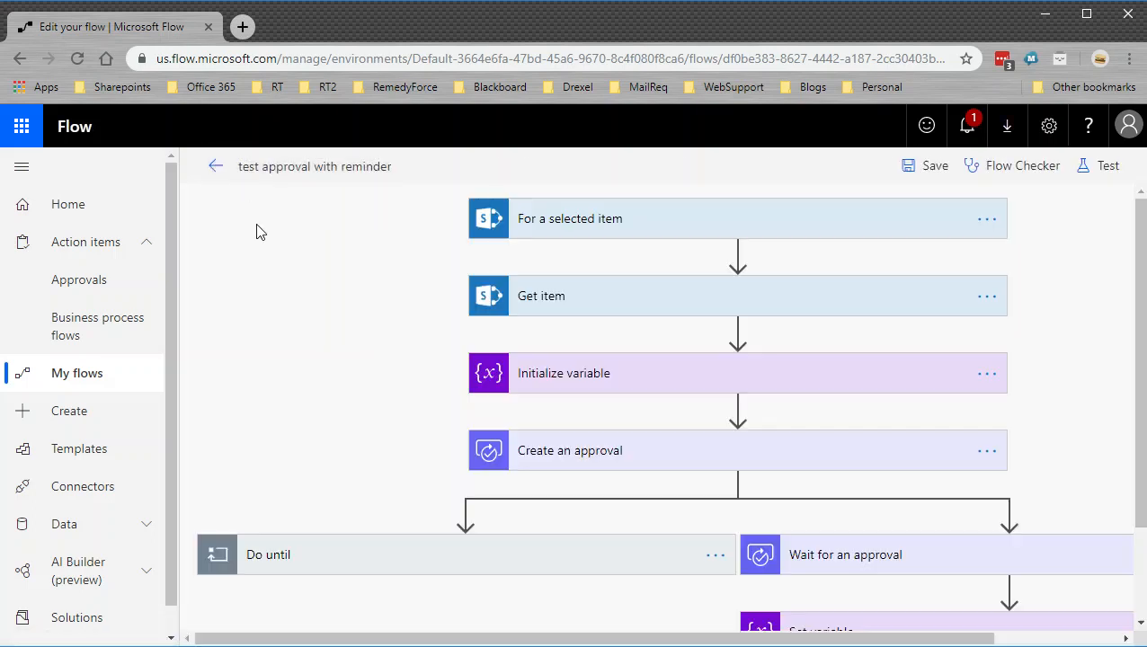
Examine the settings of the For a selected item trigger and the Get item action
left_click(680, 235)
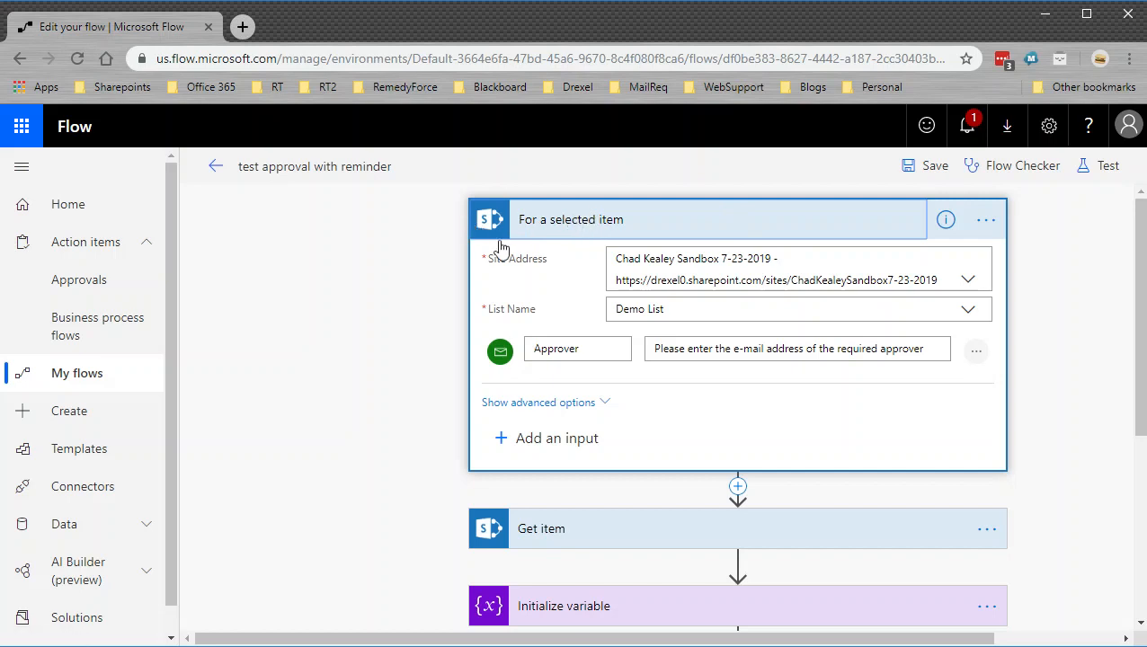
left_click(648, 222)
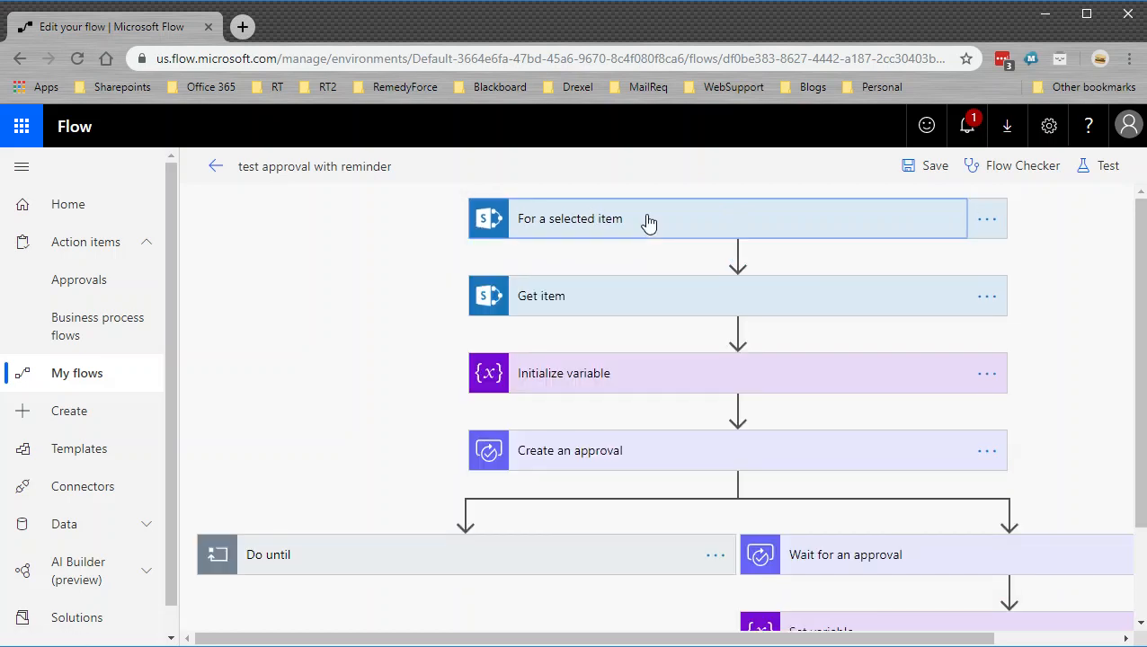
left_click(648, 222)
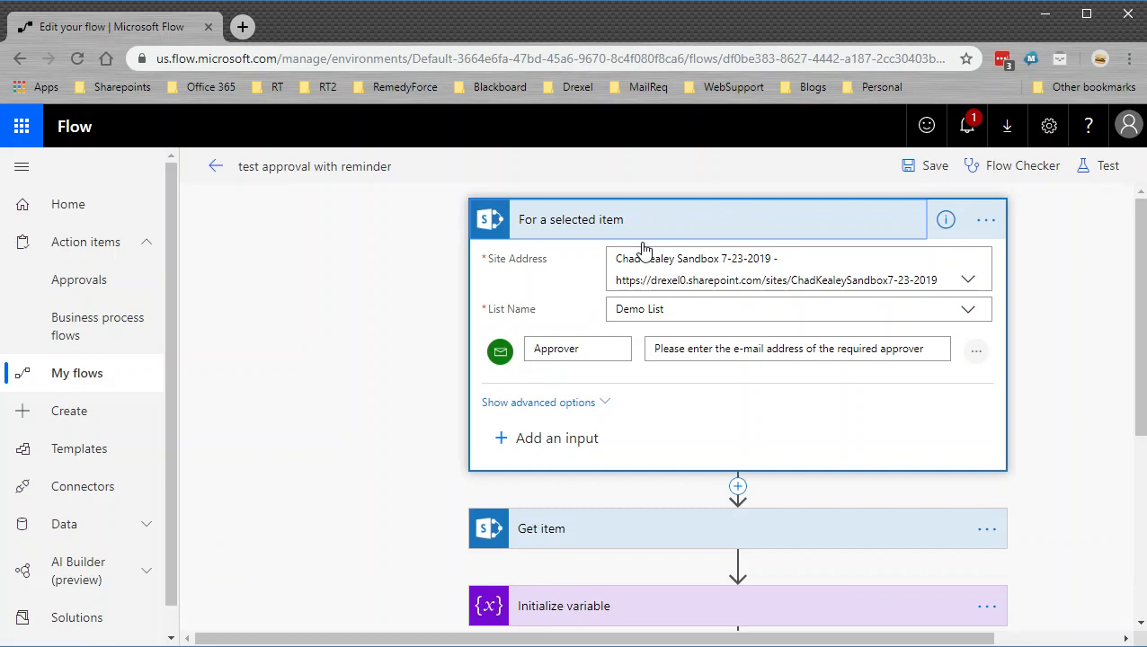
left_click(641, 239)
left_click(700, 308)
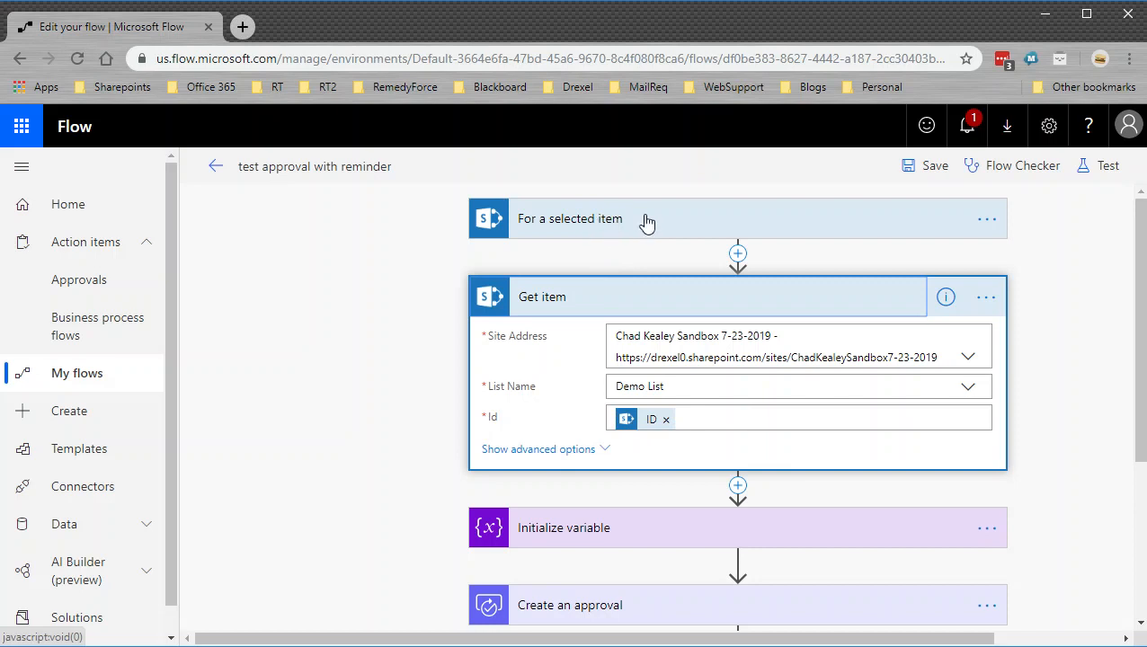
Examine the name, type and value set in the Initialize variable action
scroll(653, 501, "down", 3)
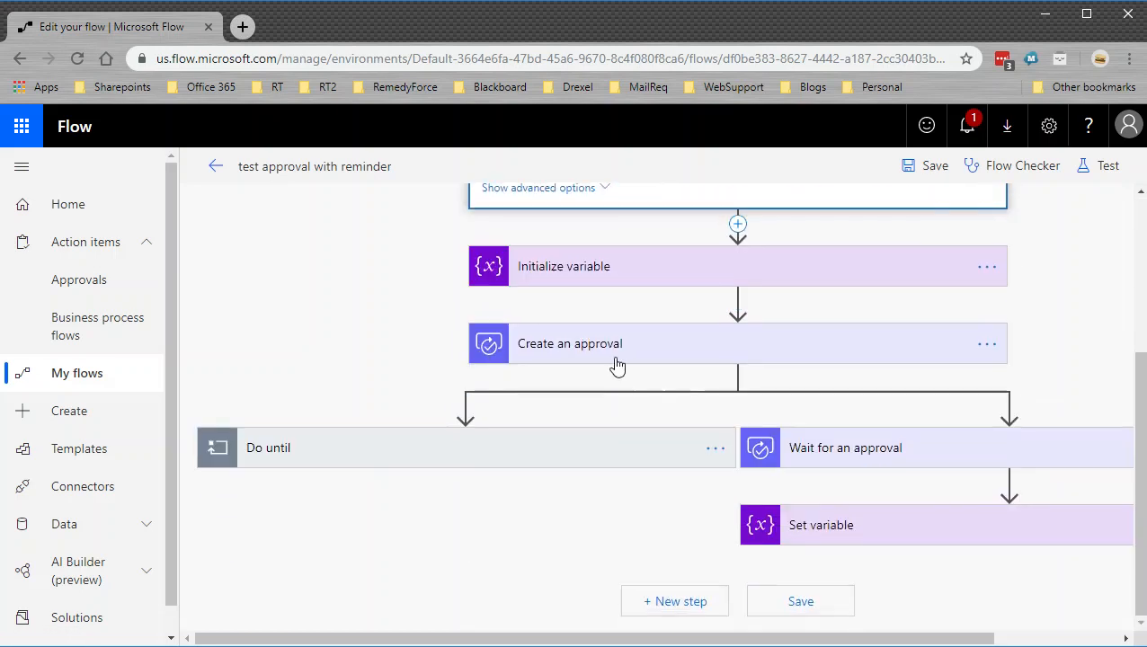
left_click(803, 274)
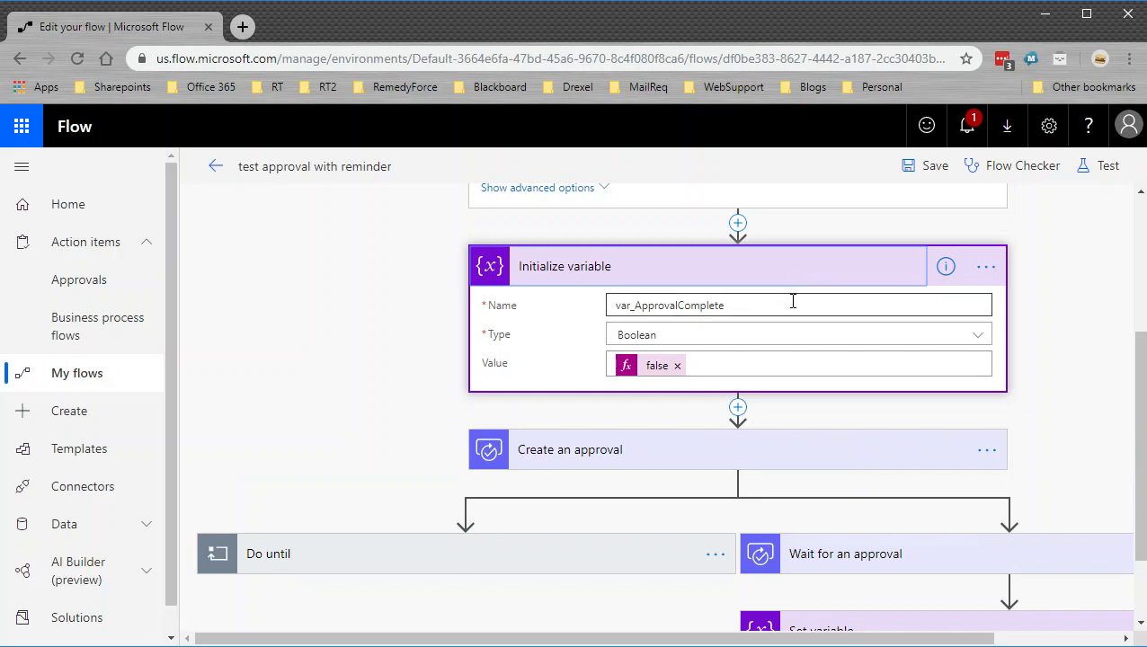
left_click(616, 305)
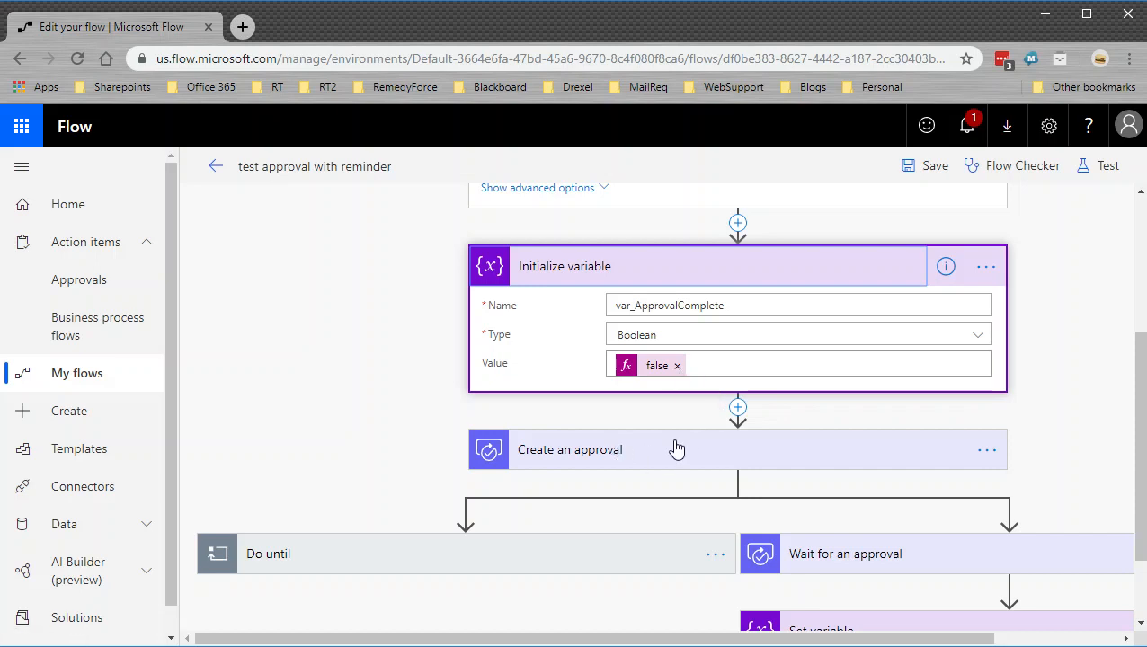
Review the Create an approval action and its approval types, keeping Approve/Reject - First to respond, and collapse it
left_click(837, 454)
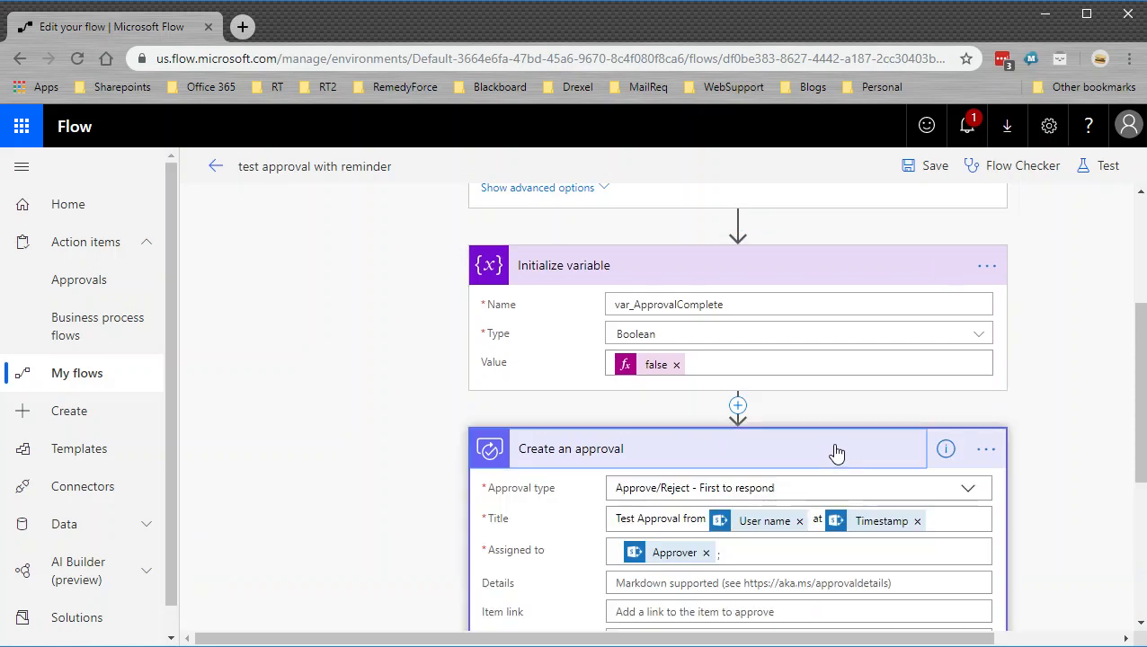
scroll(809, 435, "down", 2)
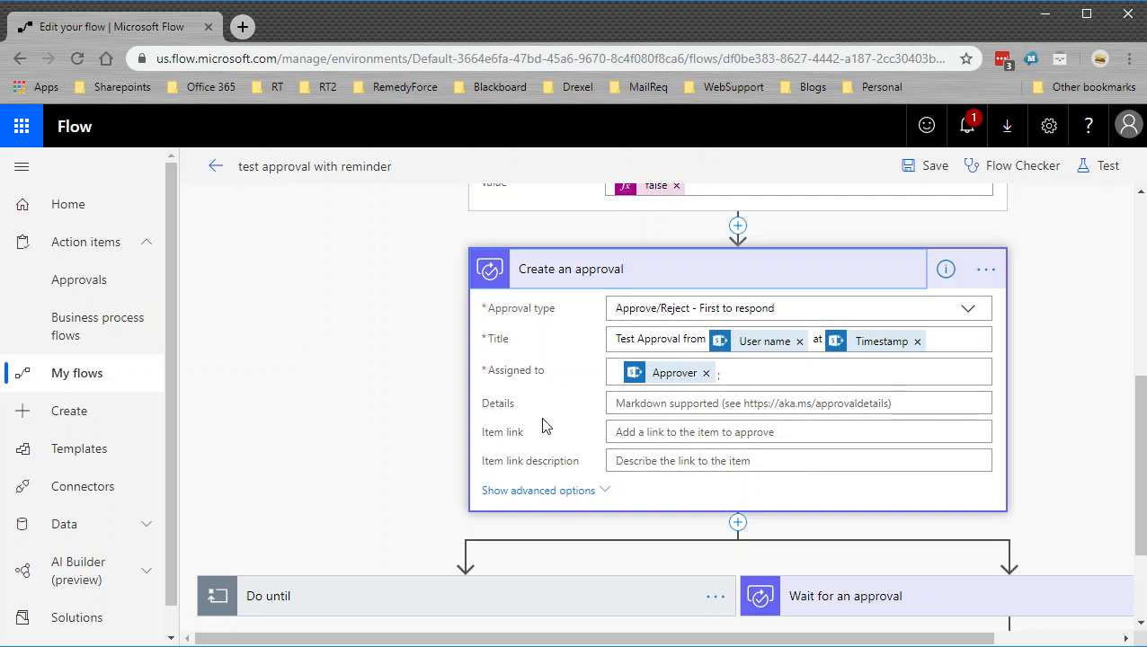
left_click(968, 310)
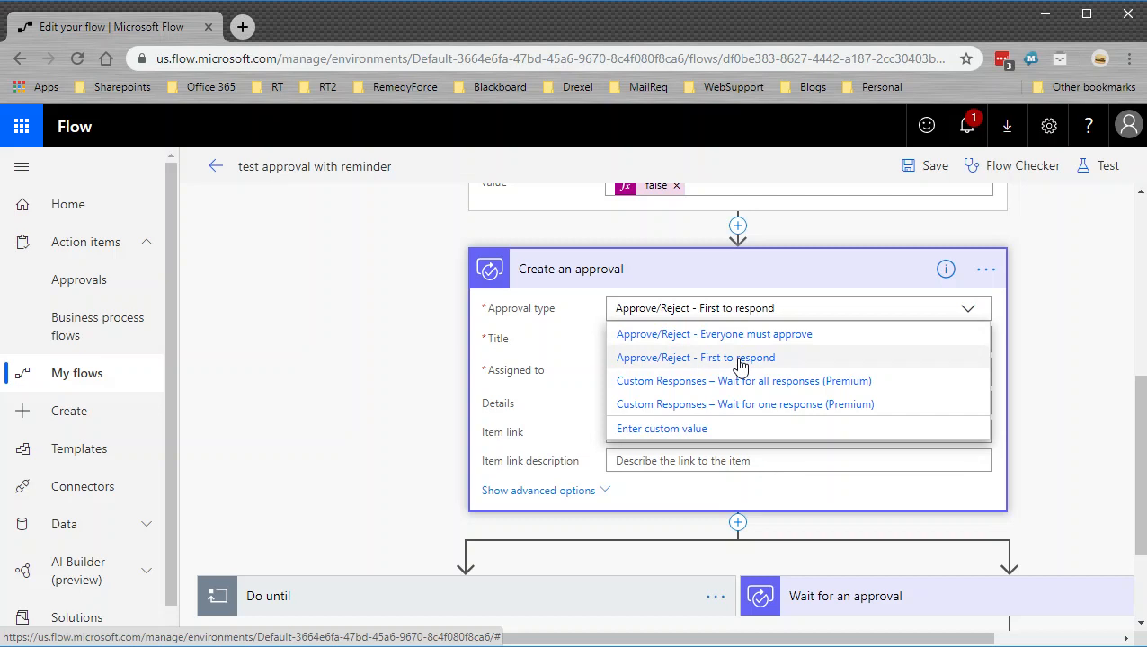
left_click(739, 364)
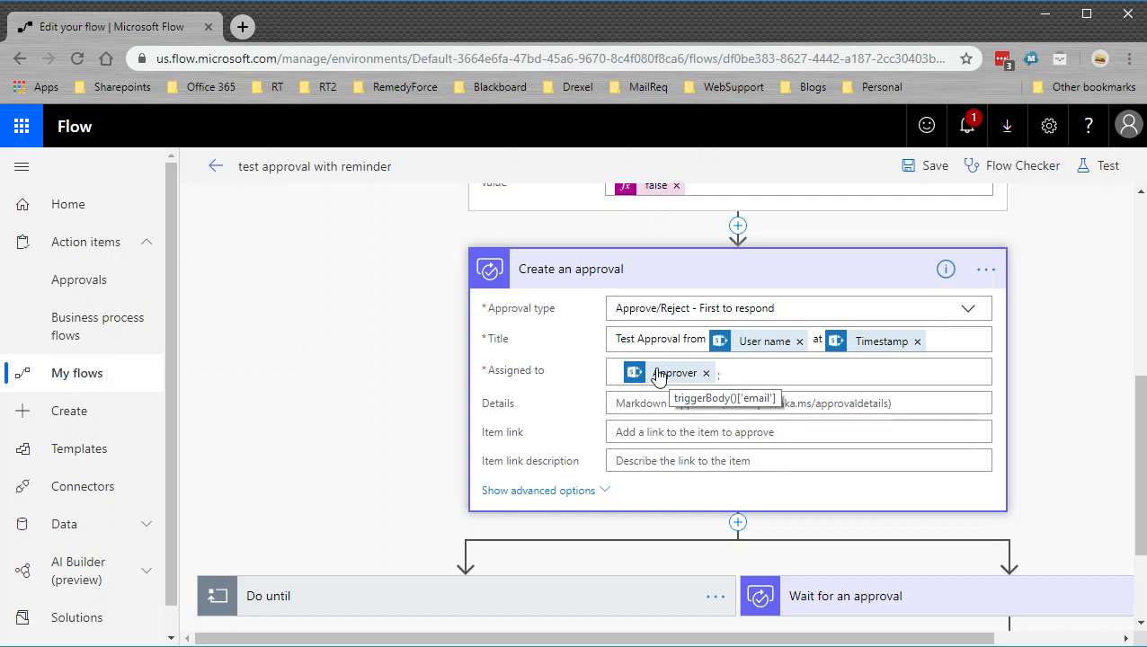
scroll(646, 379, "down", 2)
scroll(632, 382, "up", 5)
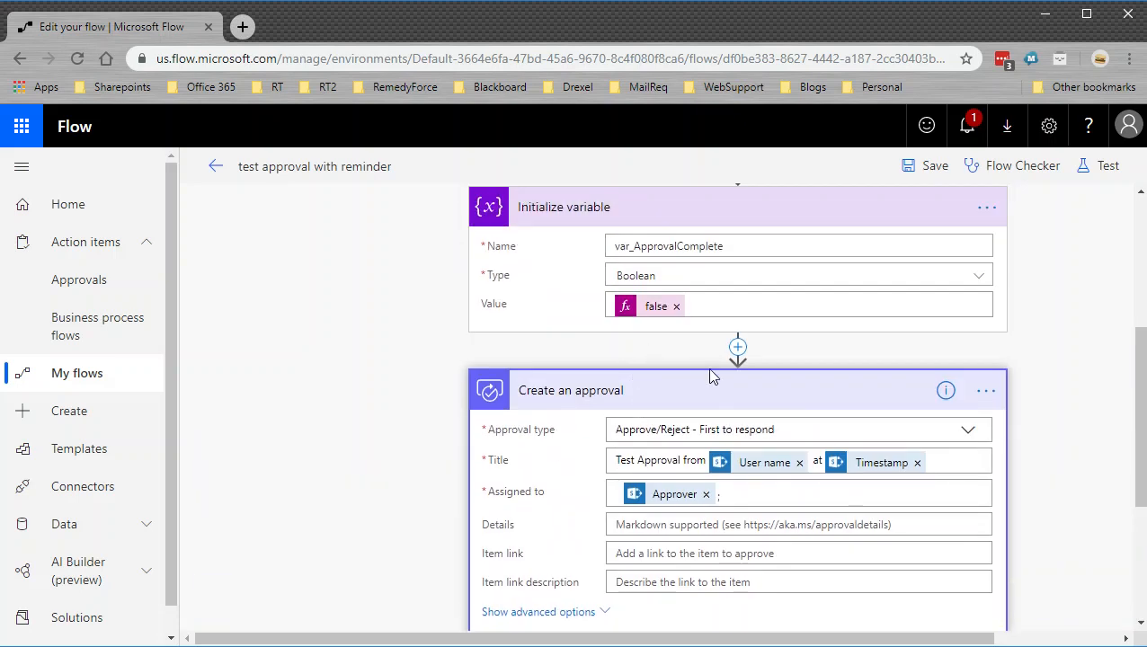
left_click(726, 389)
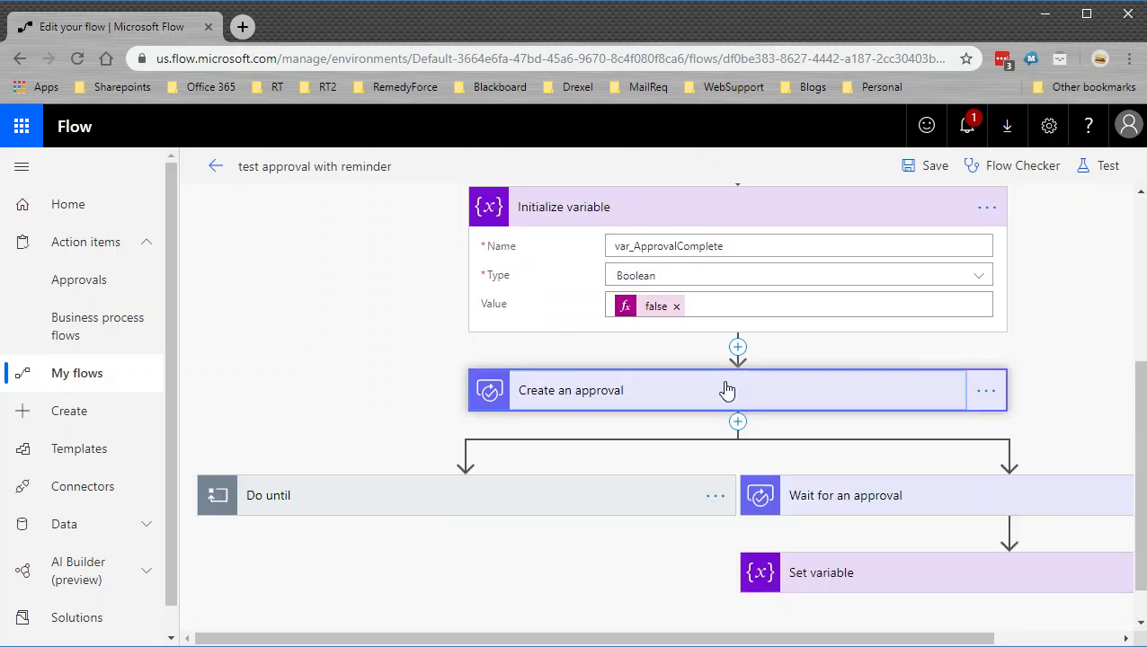
Examine the Do until loop's exit condition and the count and unit of its Delay action
left_click(519, 500)
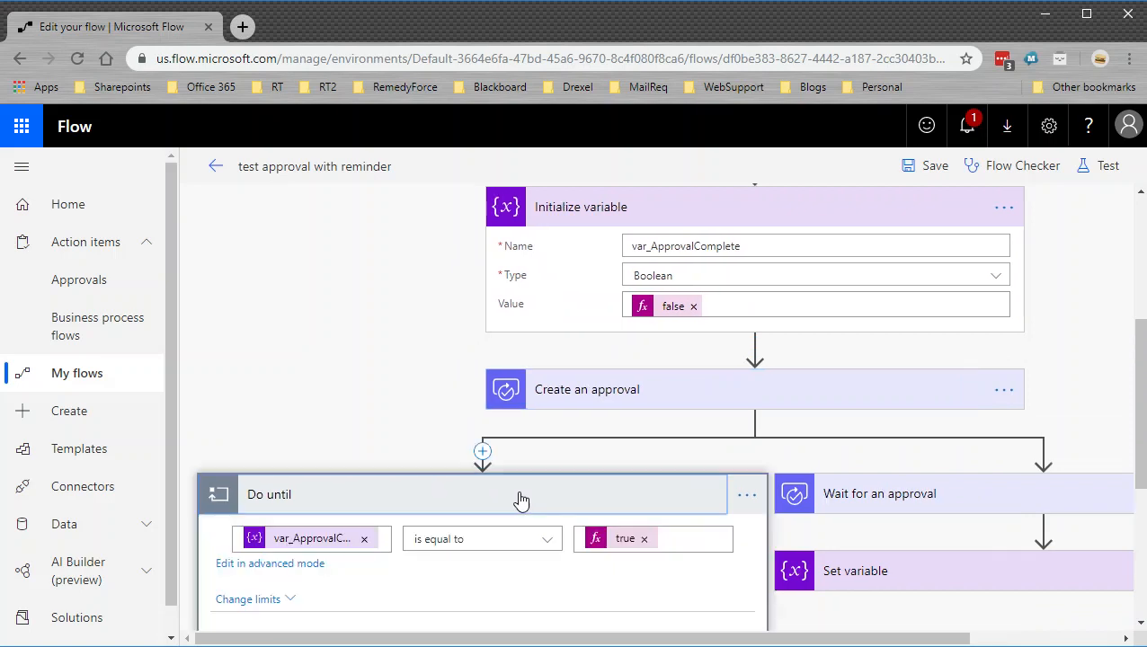
scroll(517, 495, "down", 1)
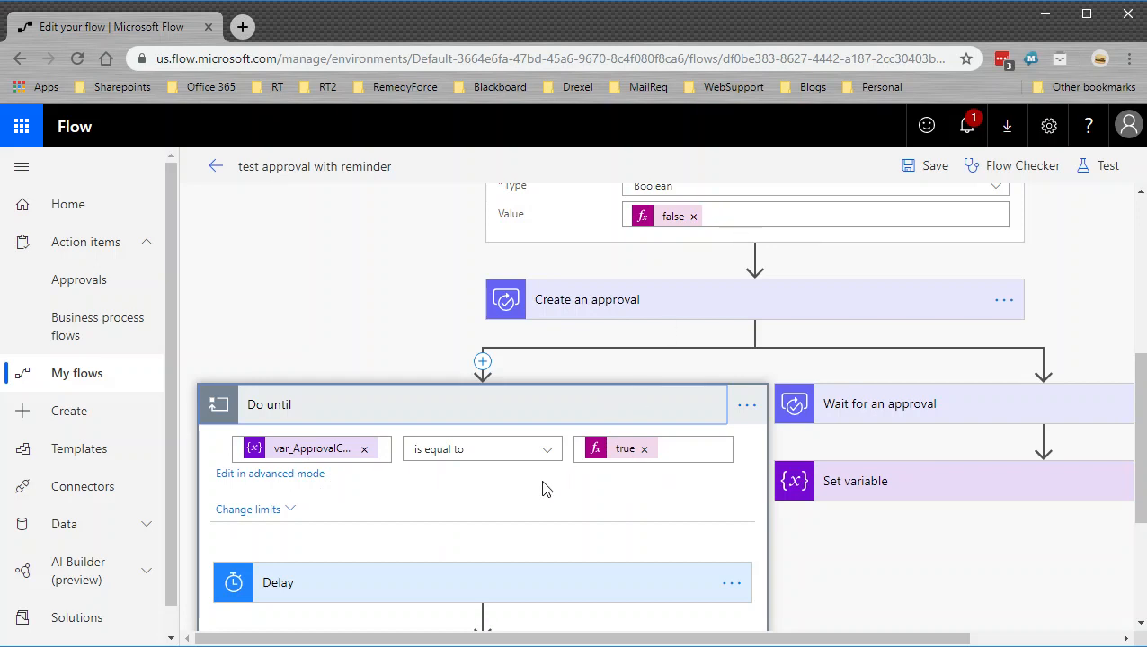
scroll(414, 486, "down", 1)
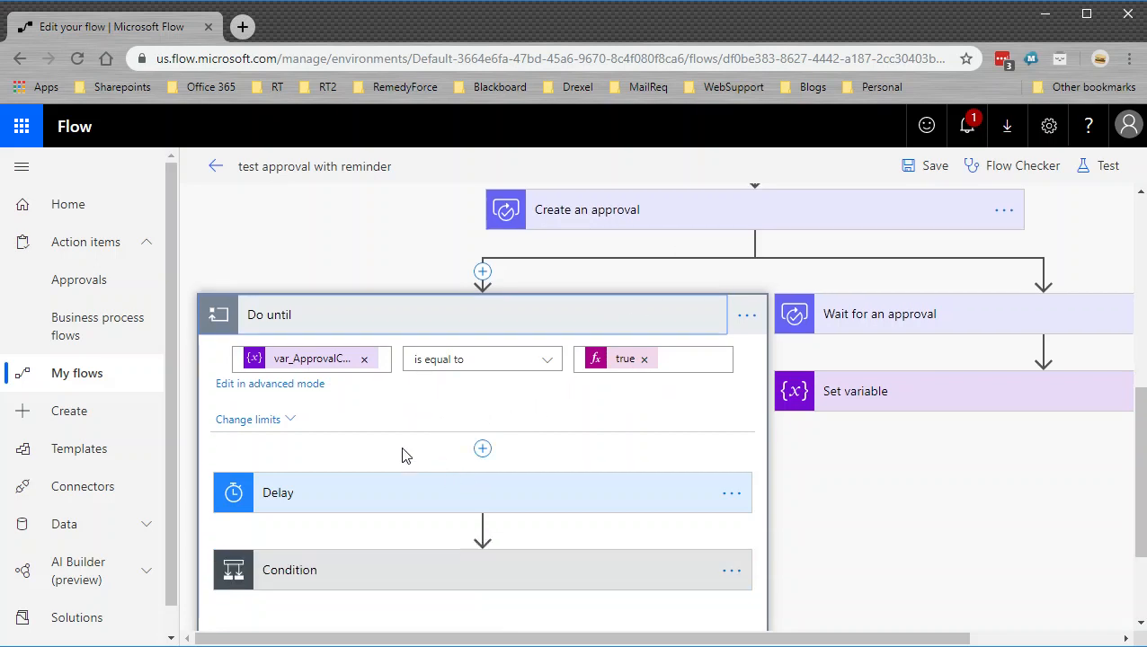
left_click(515, 500)
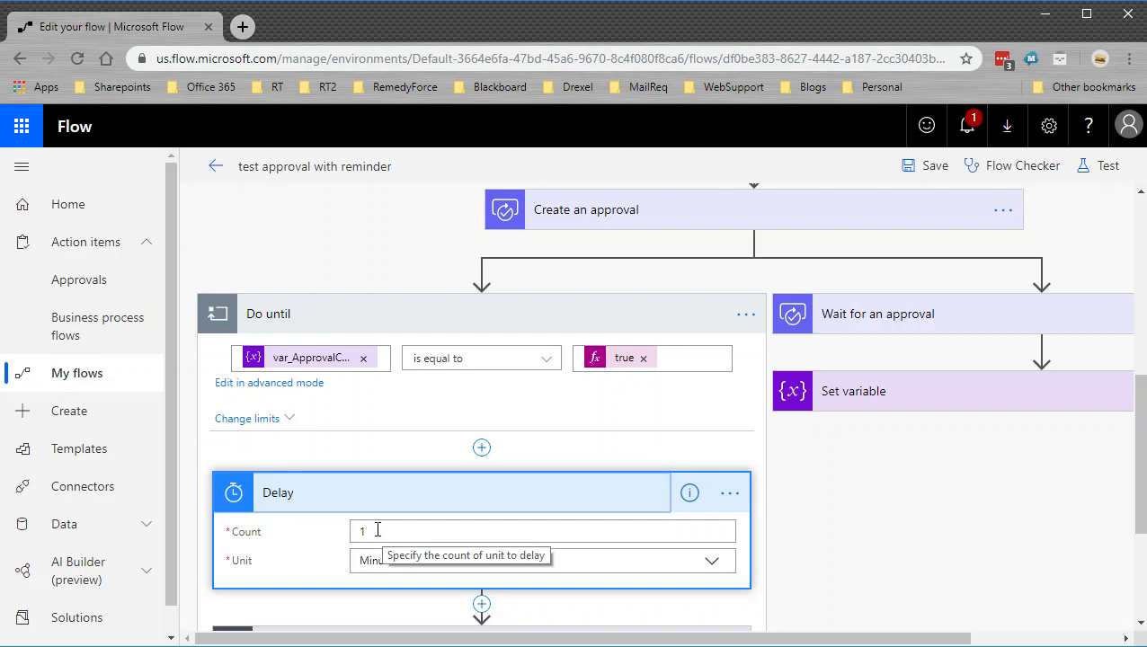
scroll(377, 532, "down", 1)
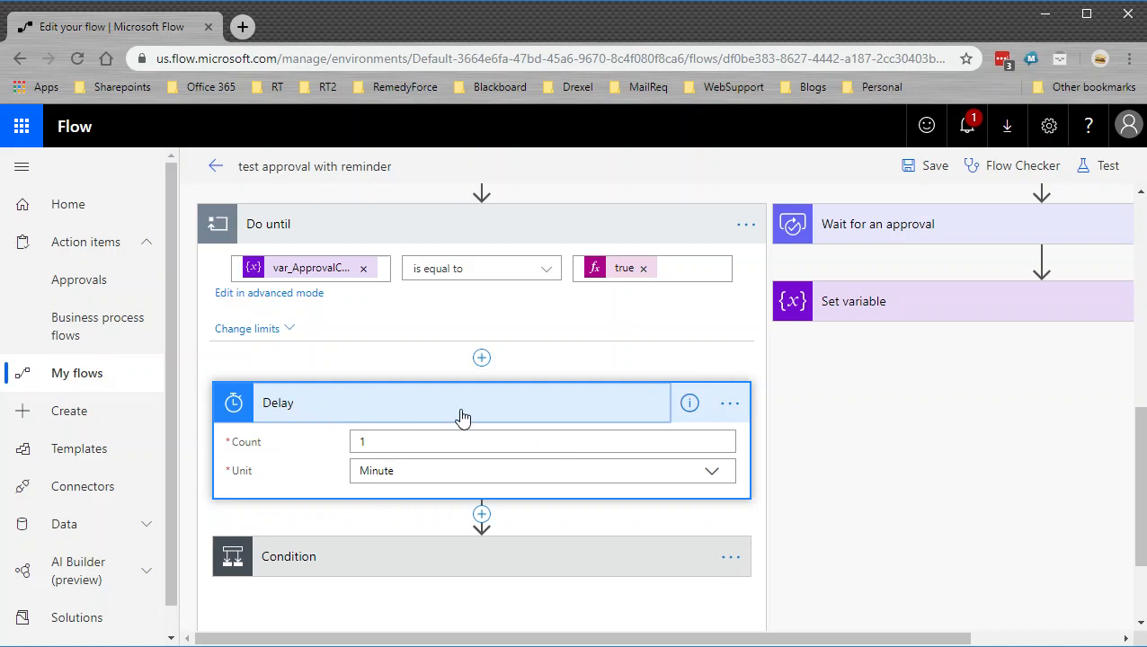
Examine the Condition inside the Do until loop and compare it with the loop's exit condition and delay
left_click(502, 558)
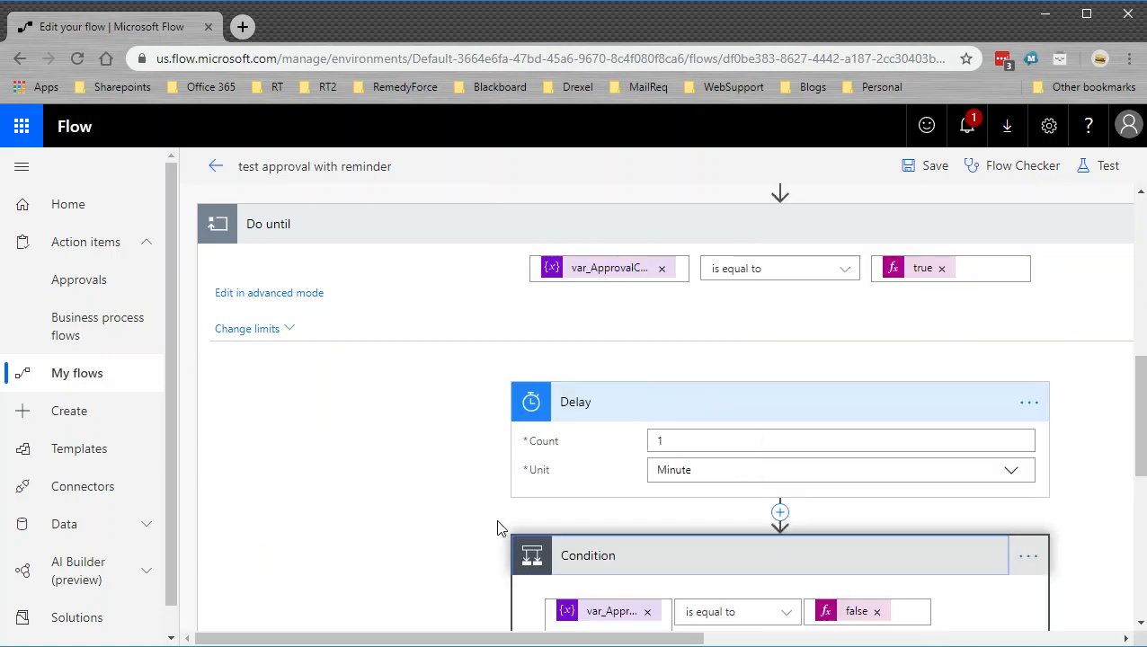
scroll(507, 435, "up", 1)
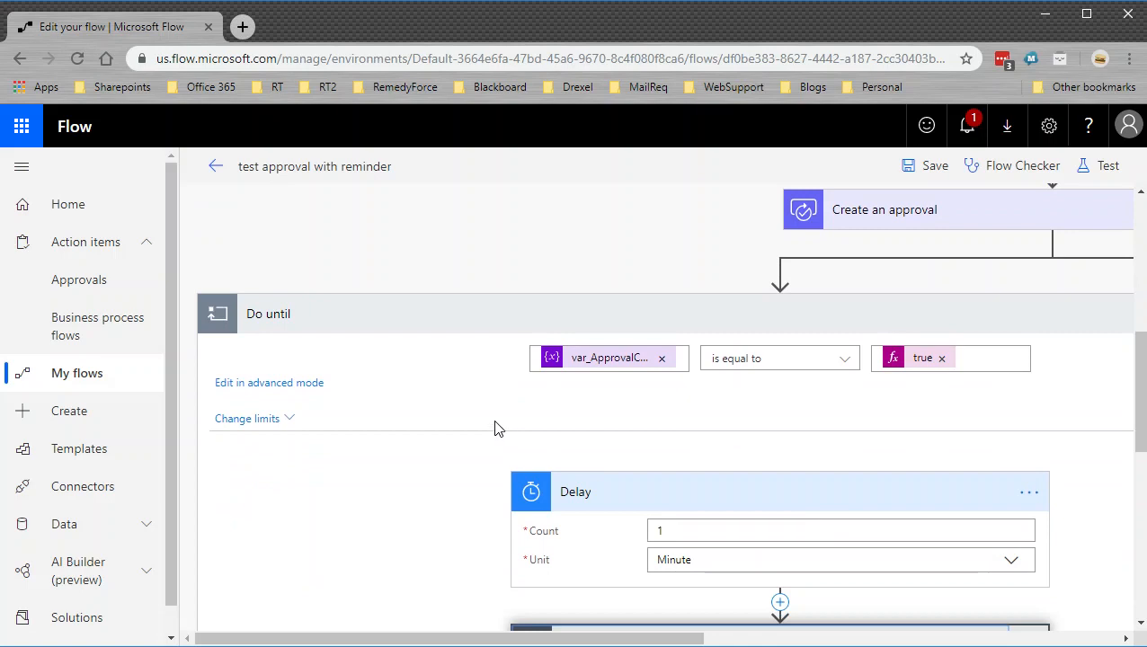
scroll(504, 433, "down", 1)
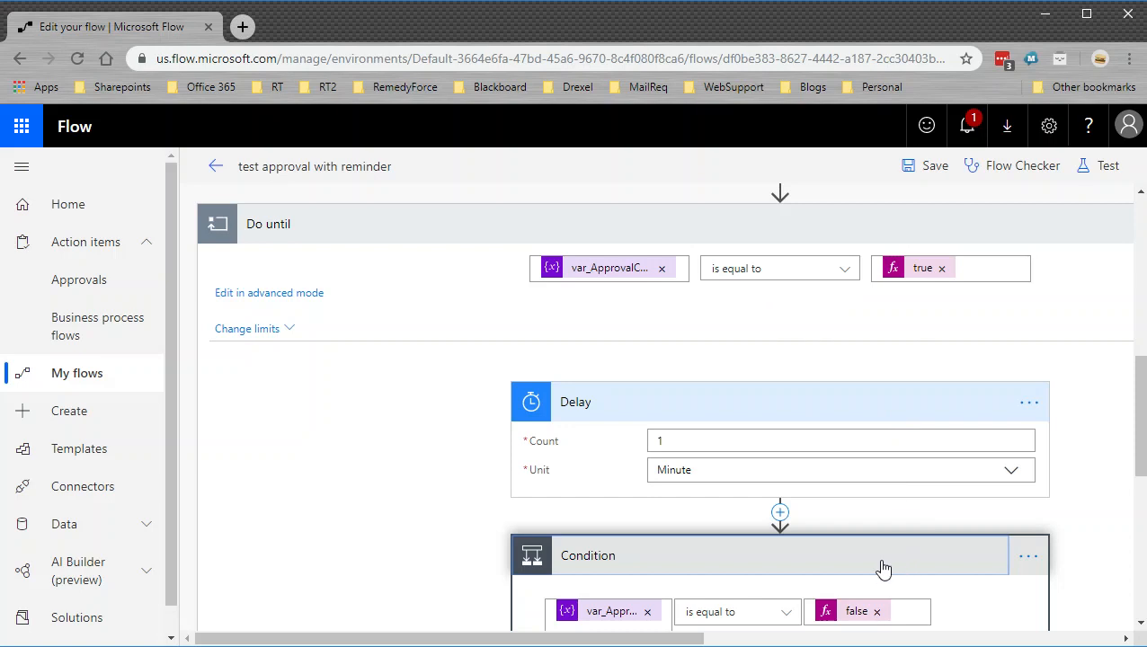
scroll(868, 559, "down", 1)
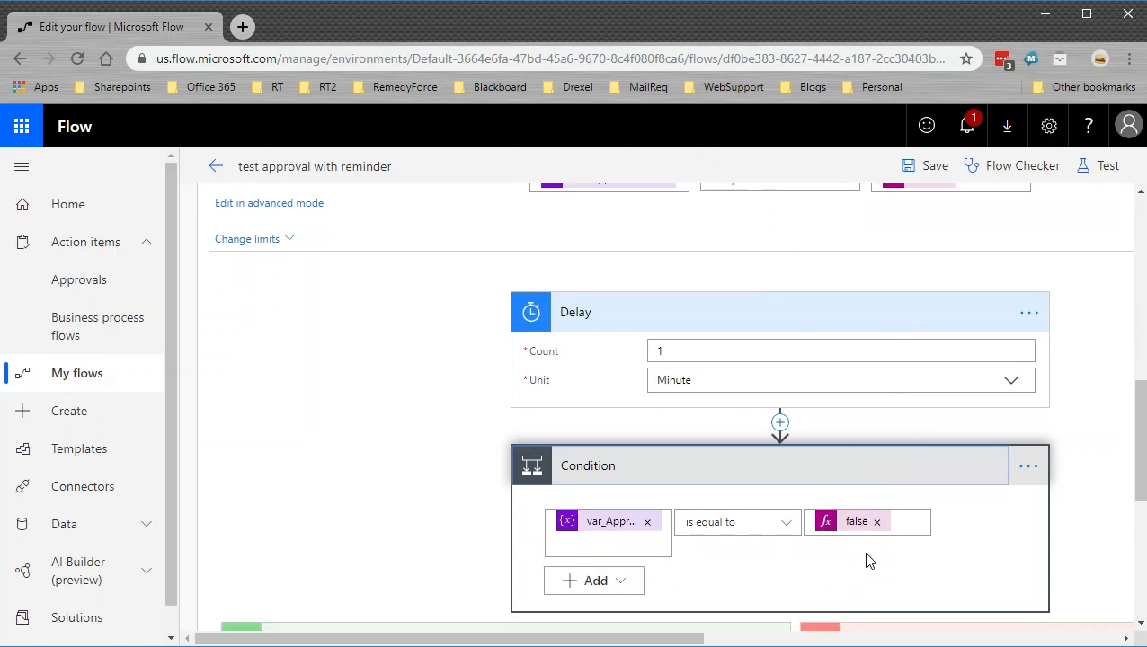
scroll(863, 550, "up", 3)
scroll(841, 501, "down", 5)
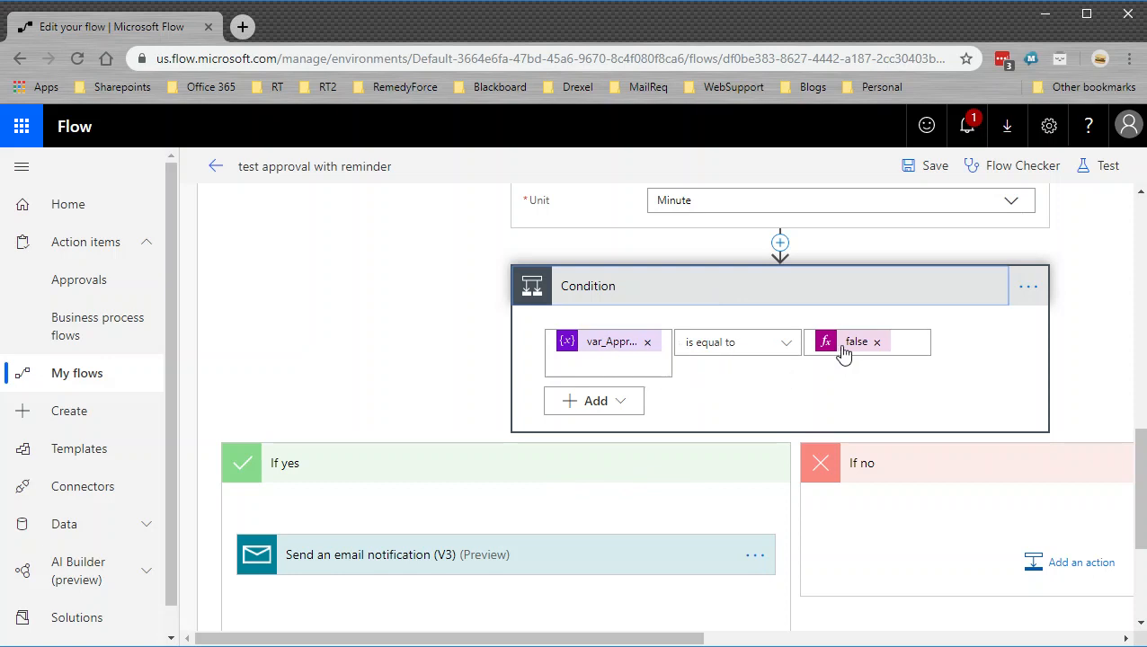
scroll(753, 472, "up", 4)
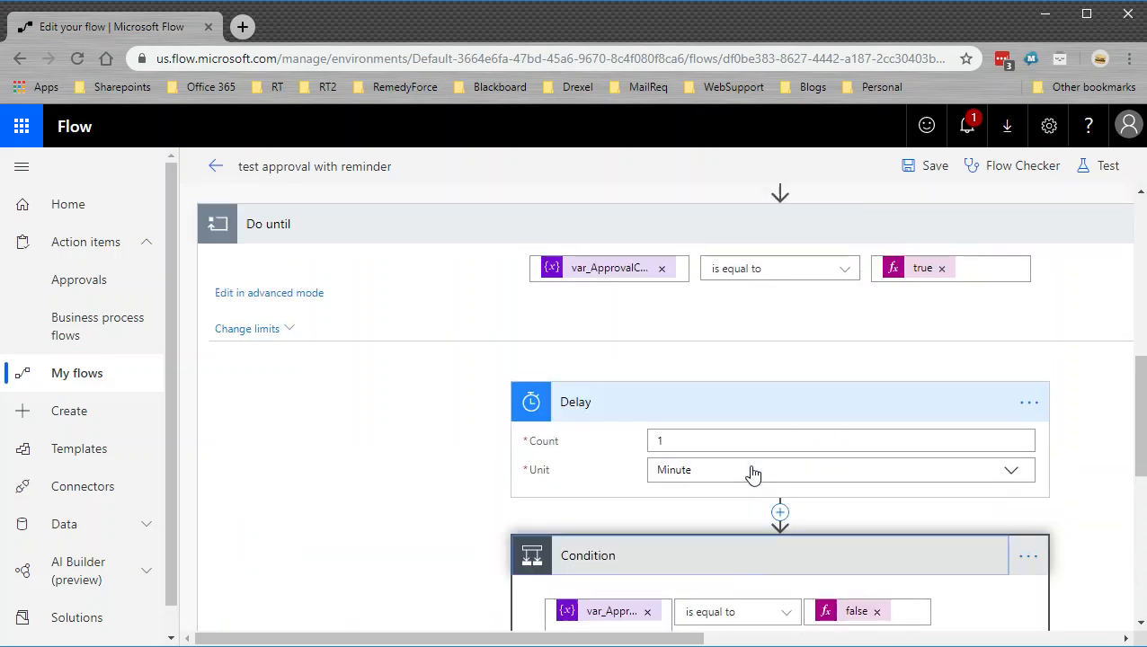
scroll(753, 474, "down", 4)
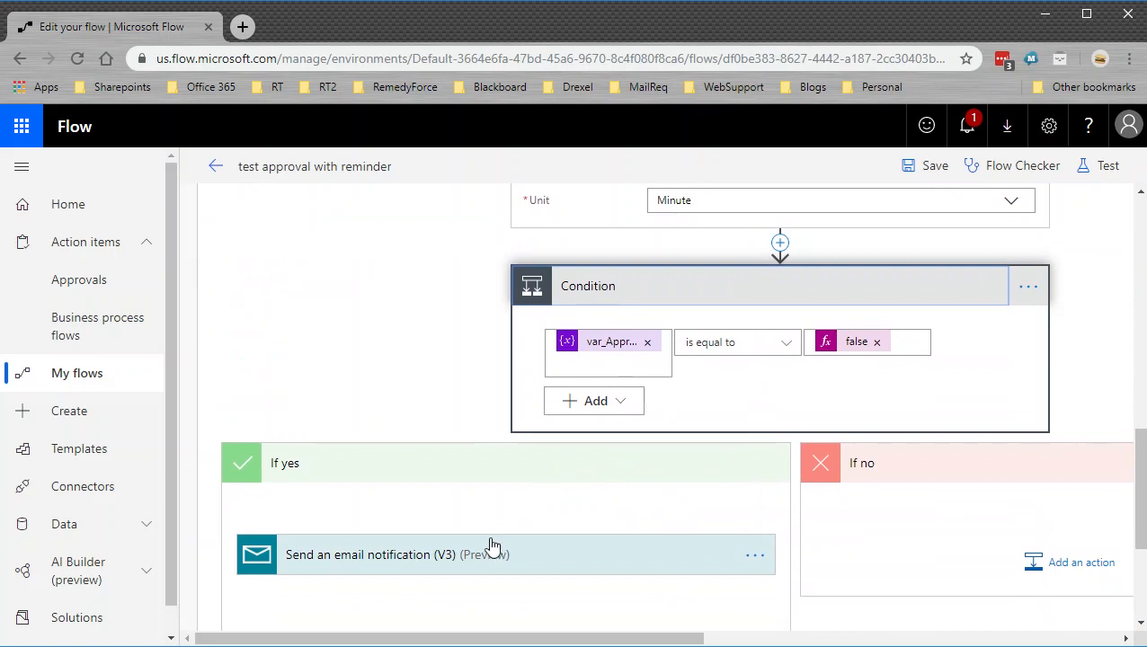
Show the reminder email's body as HTML code and remove the stray &gt; entity after target="_blank"
left_click(554, 560)
scroll(547, 532, "down", 3)
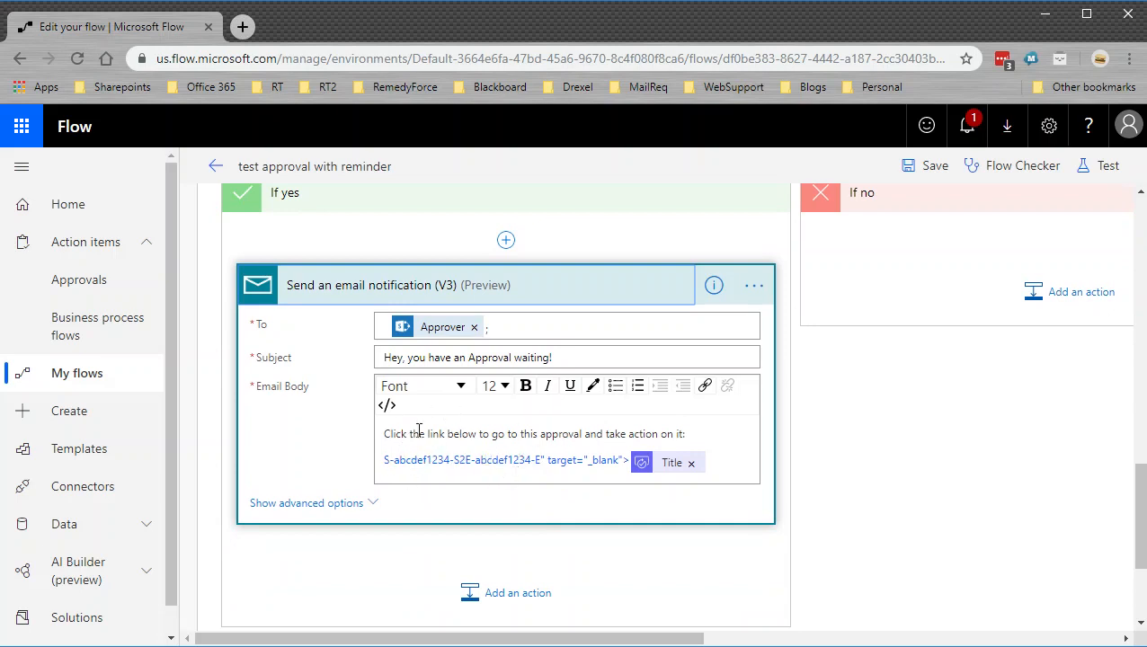
left_click(388, 405)
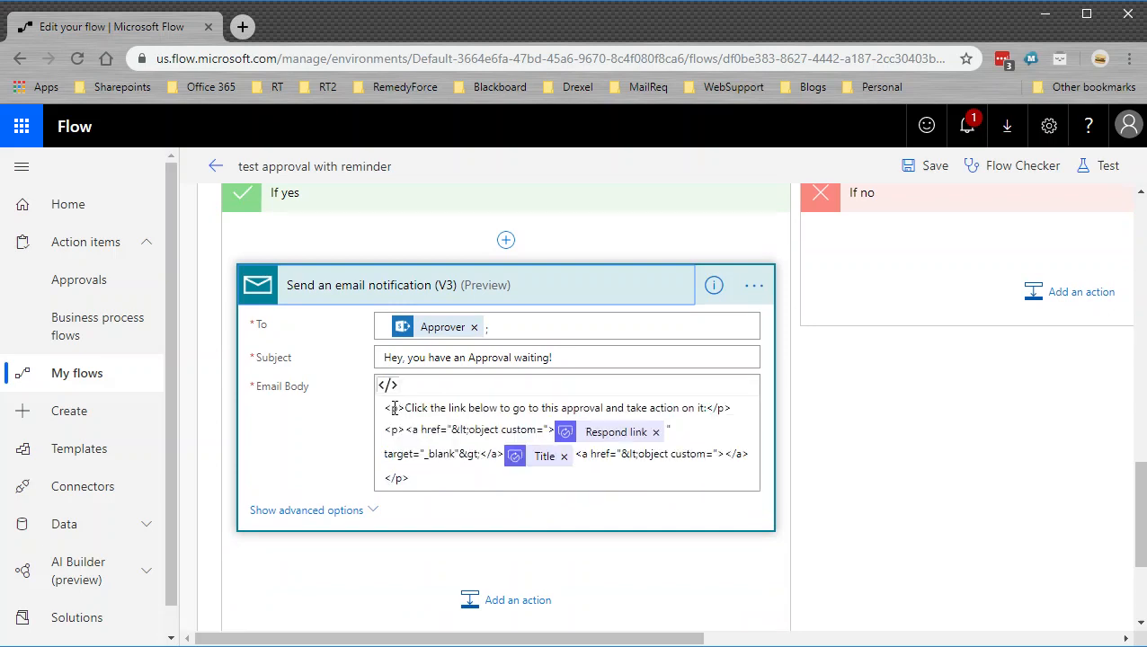
double_click(479, 454)
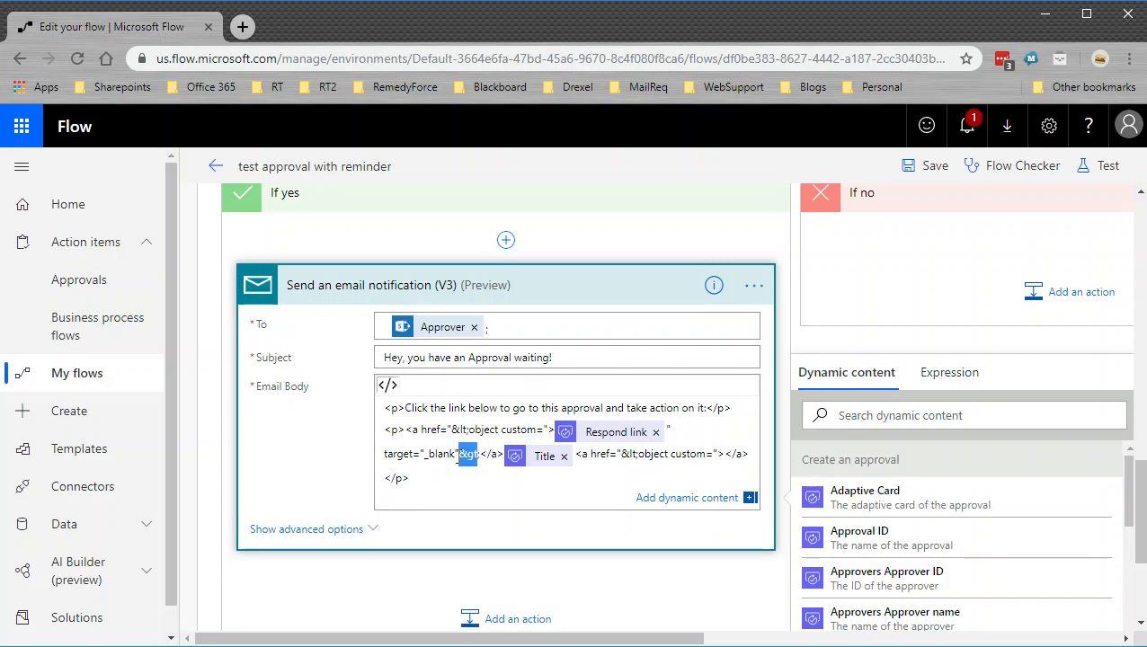
key("BackSpace")
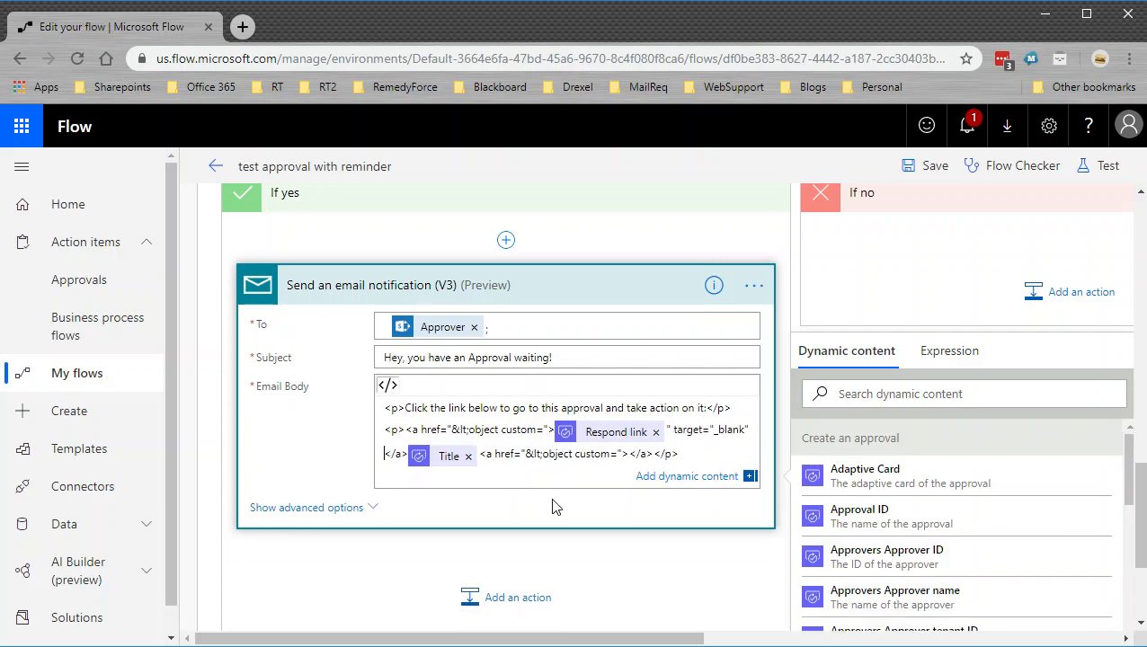
Delete the stray &lt;object custom="> text before the Respond link token so the href value starts with the token
key("Right")
key("Left")
key("Right")
key("BackSpace")
key("BackSpace")
key("BackSpace")
key("BackSpace")
key("BackSpace")
key("BackSpace")
key("BackSpace")
key("BackSpace")
key("BackSpace")
key("BackSpace")
key("BackSpace")
key("BackSpace")
key("BackSpace")
key("BackSpace")
key("BackSpace")
key("BackSpace")
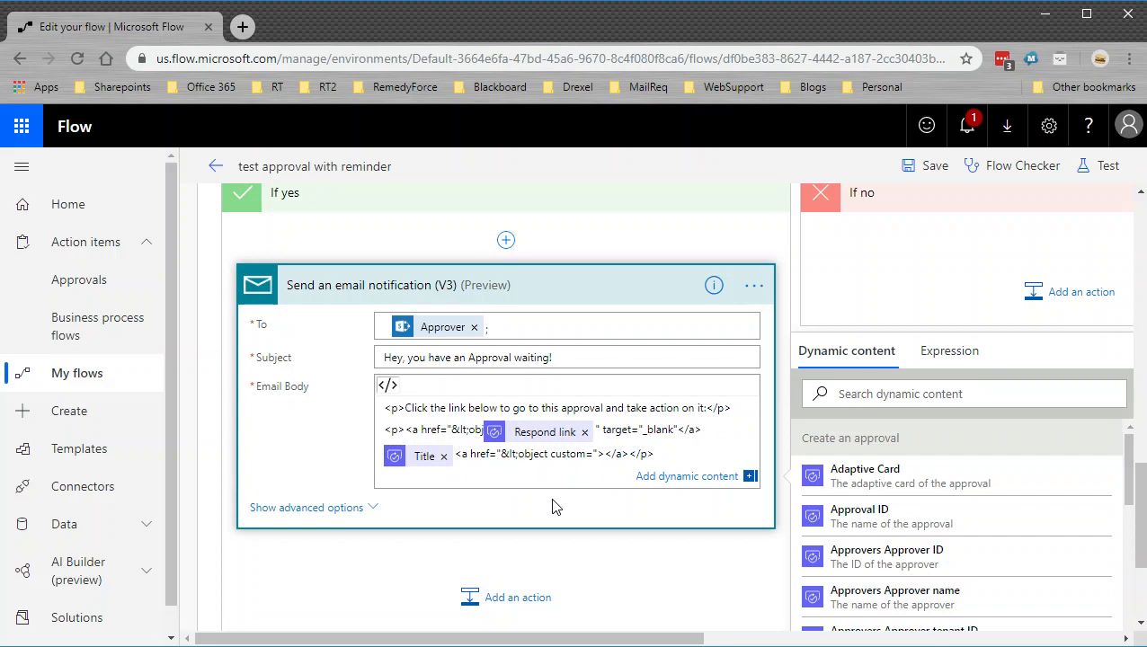
key("BackSpace")
key("BackSpace")
key("BackSpace")
key("BackSpace")
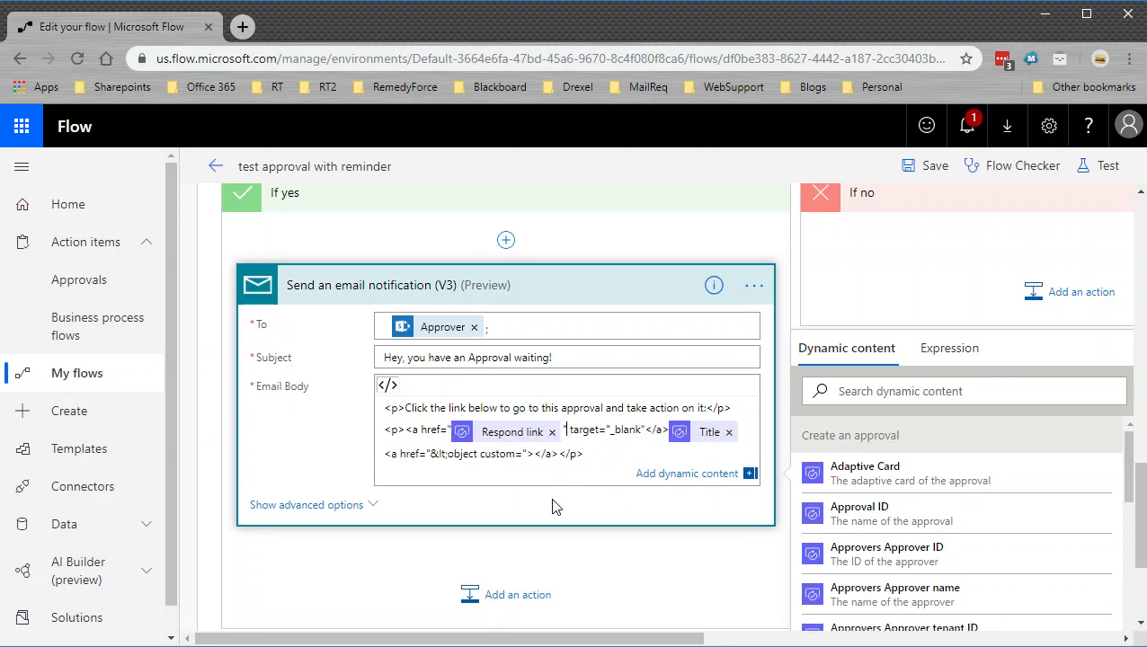
Delete the Title token and the stray <a href="&lt;object custom="> opening tag that follows it in the email body
key("Right")
key("Right")
key("Right")
key("Right")
key("Right")
key("Right")
key("Right")
key("Right")
key("Right")
key("Right")
key("Right")
key("Right")
key("BackSpace")
key("BackSpace")
key("BackSpace")
key("BackSpace")
key("BackSpace")
key("BackSpace")
key("BackSpace")
key("BackSpace")
key("BackSpace")
key("BackSpace")
key("BackSpace")
key("BackSpace")
key("BackSpace")
key("BackSpace")
key("BackSpace")
key("BackSpace")
key("BackSpace")
key("BackSpace")
key("BackSpace")
key("BackSpace")
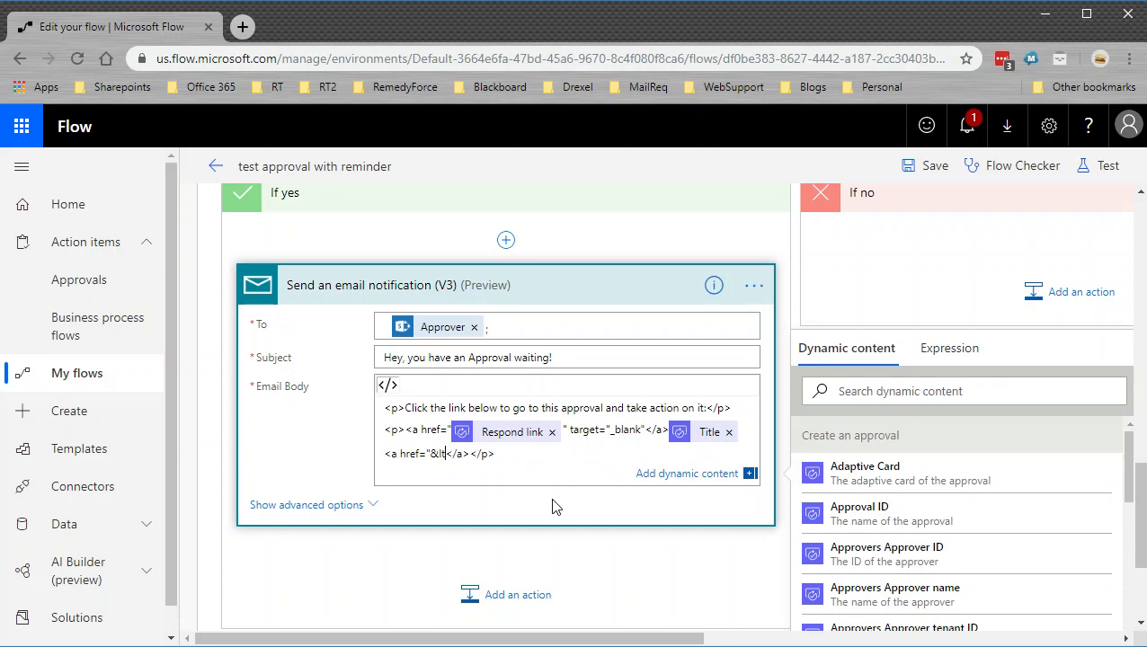
key("BackSpace")
key("BackSpace")
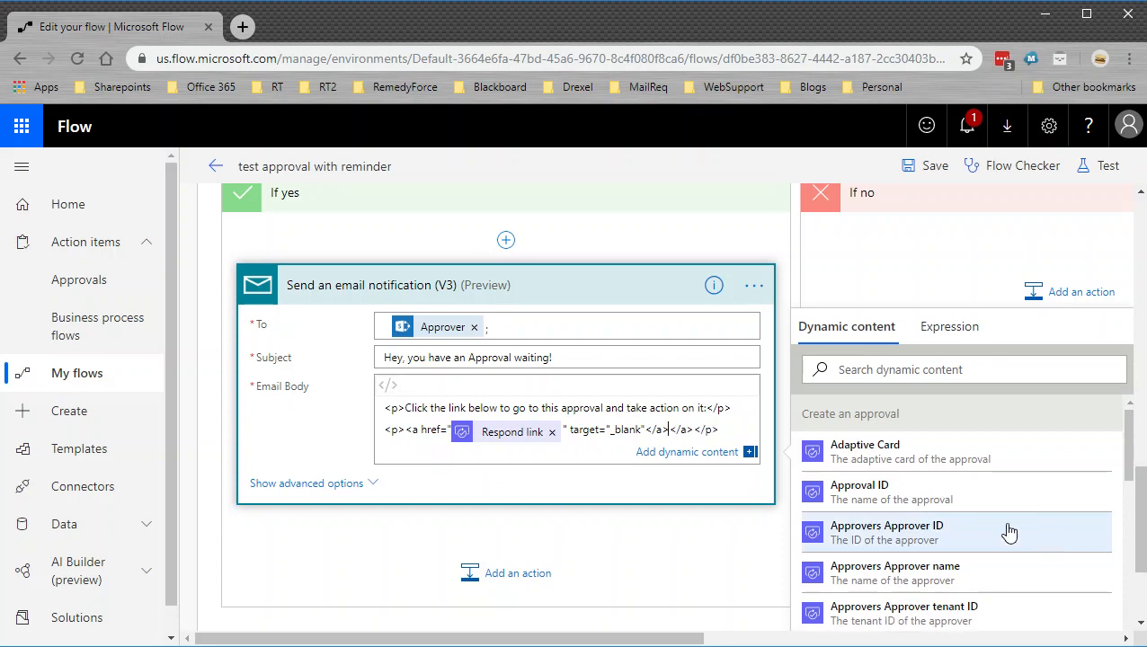
Insert the approval's Title dynamic content before the final closing anchor tag in the email body
scroll(935, 532, "down", 1)
scroll(852, 620, "down", 3)
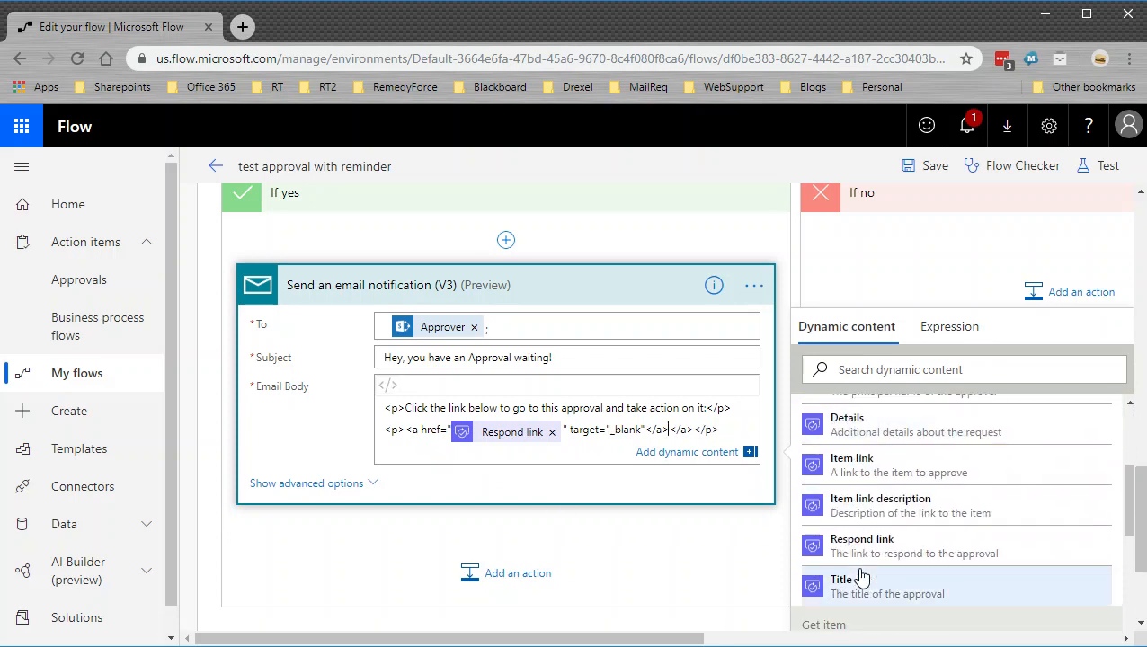
left_click(853, 489)
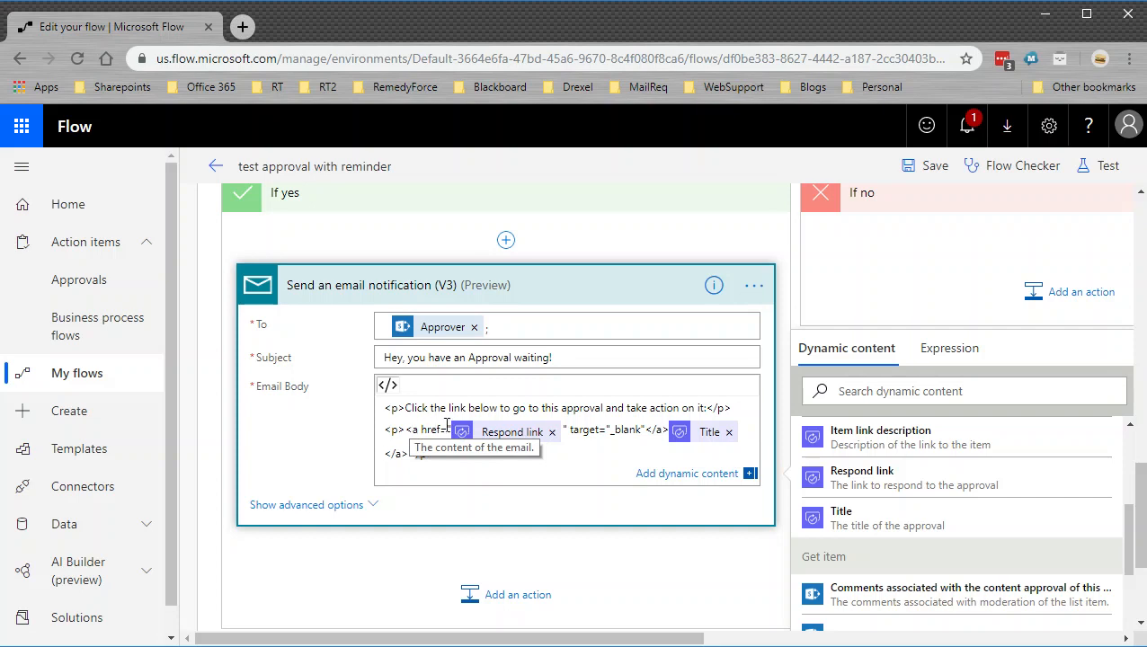
mouse_move(493, 436)
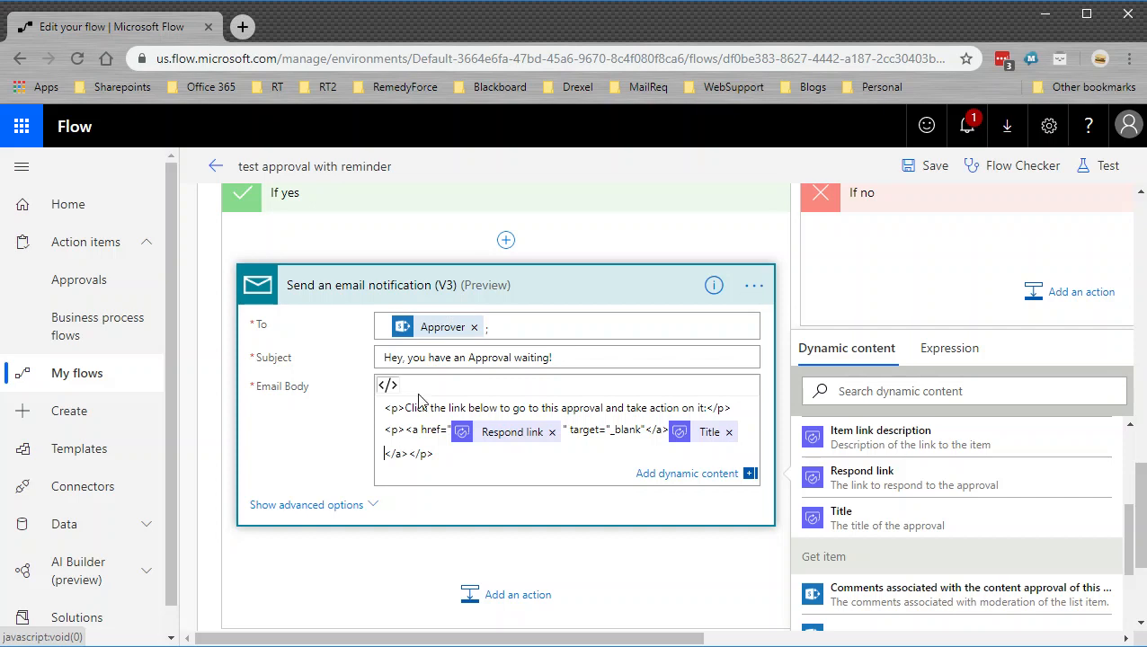
Add a new line below the closing paragraph tag in the email body and enter "<!--" there
left_click(443, 452)
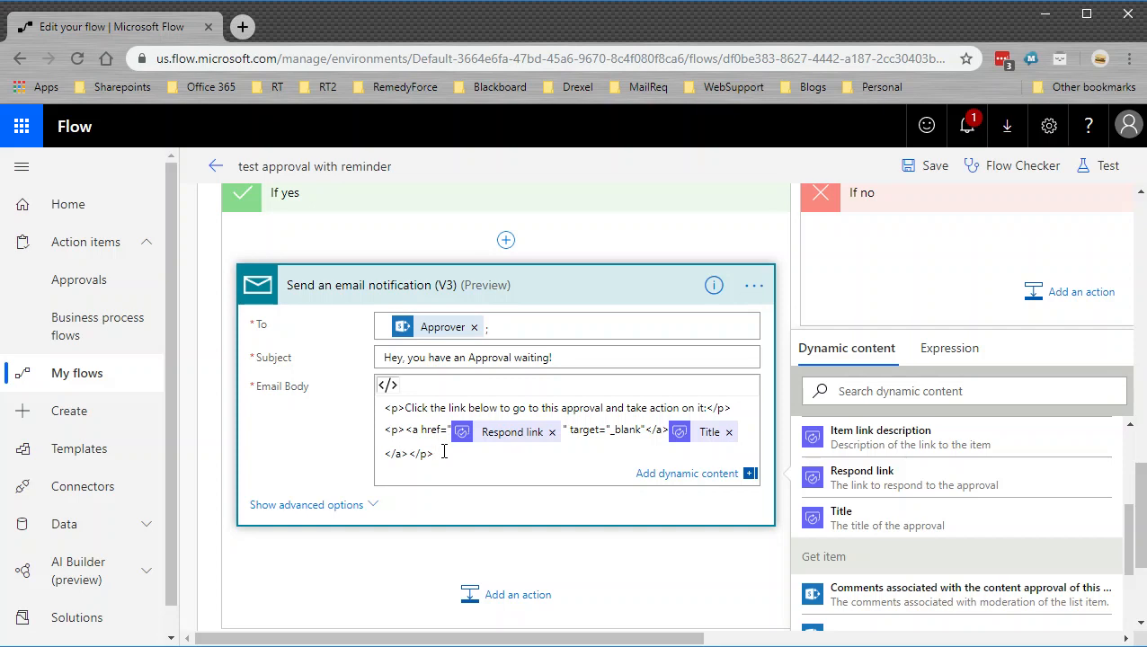
key("Return")
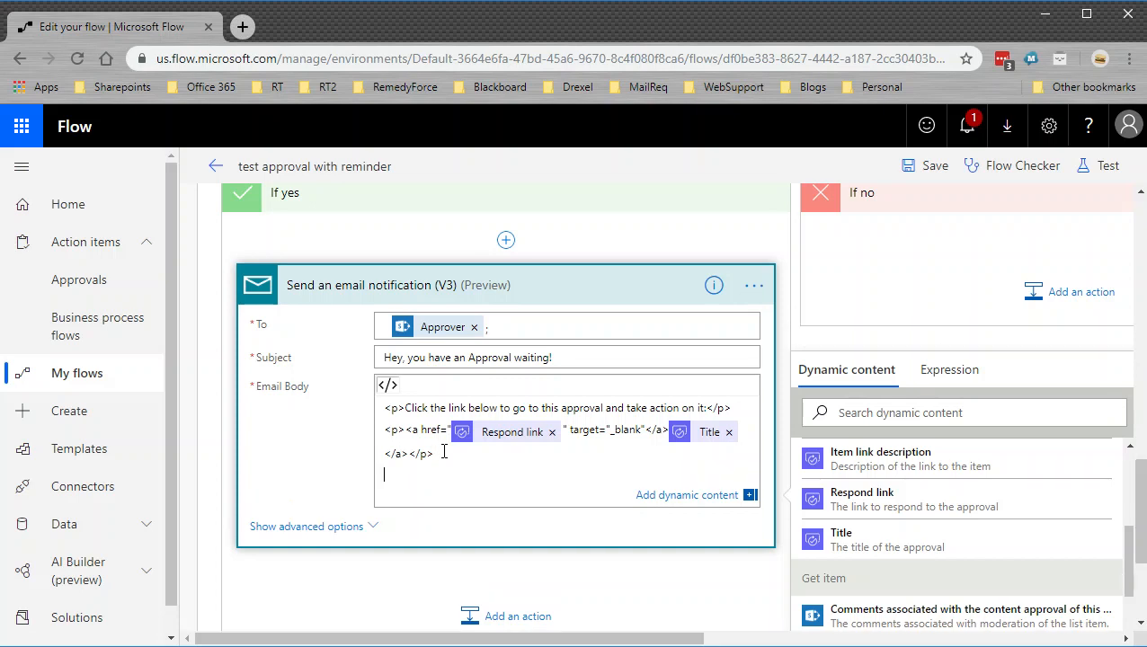
type("<!--")
Collapse the email notification action, the Condition and the Do until loop
left_click(565, 294)
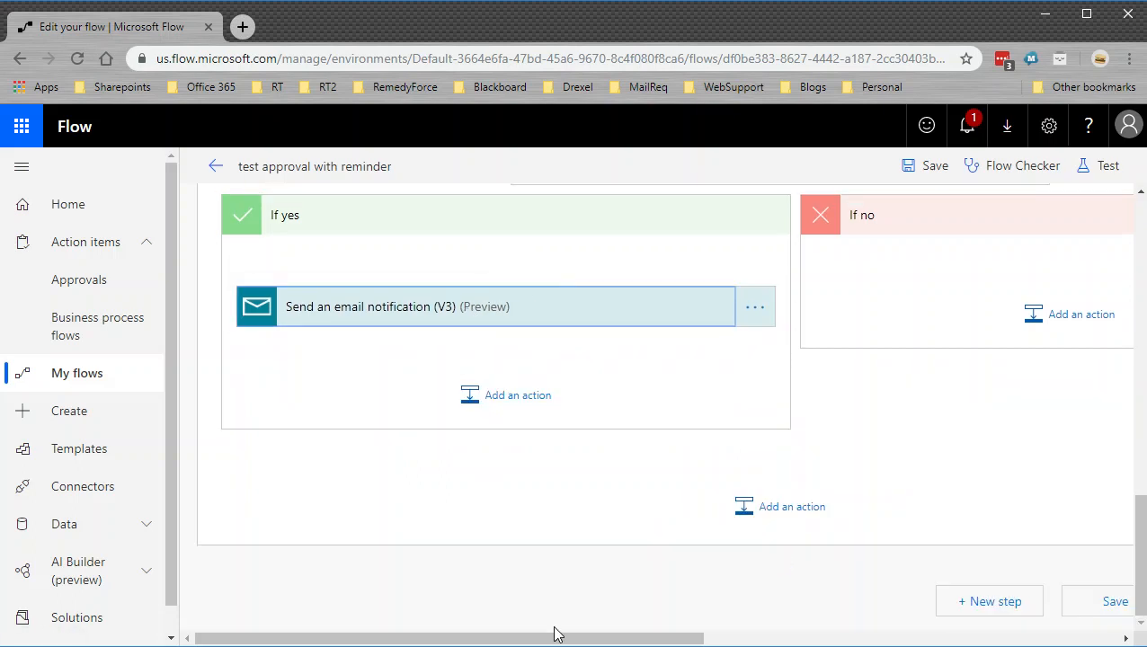
scroll(584, 561, "up", 4)
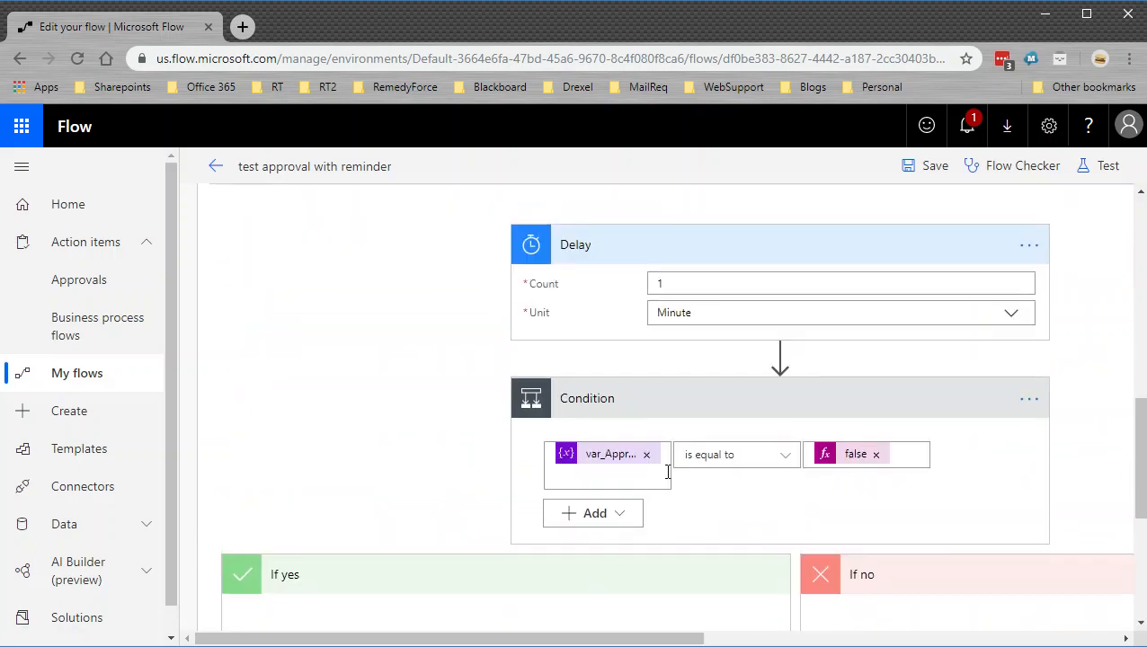
left_click(701, 415)
scroll(608, 425, "up", 3)
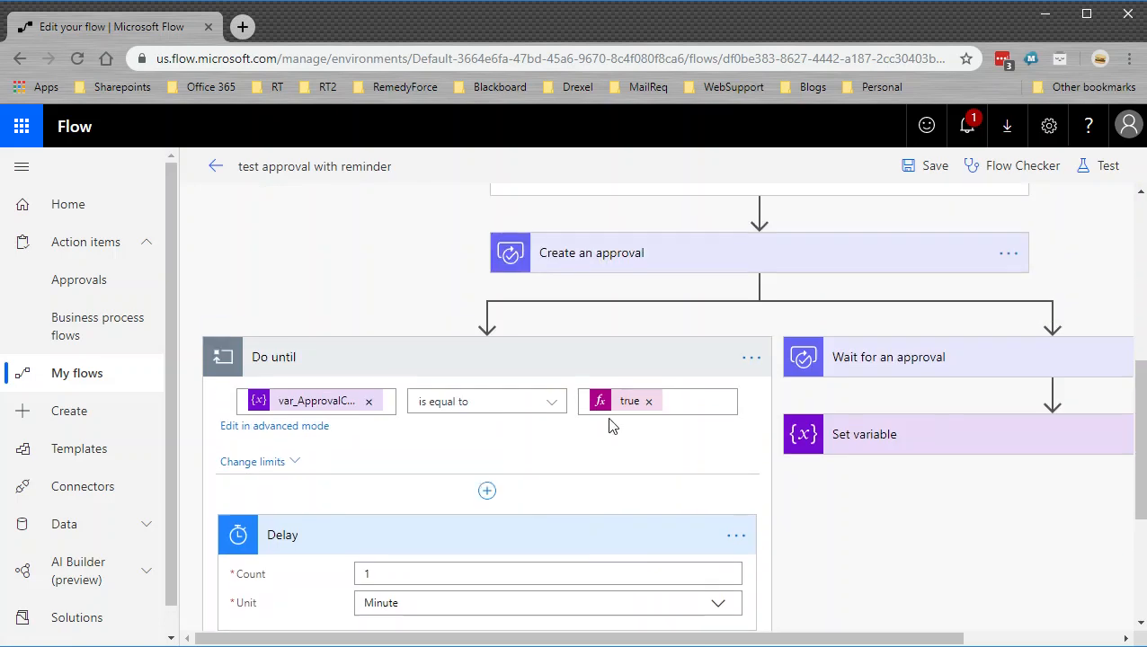
left_click(552, 365)
Examine the settings of Wait for an approval and Set variable, and compare them with the Do until loop
left_click(1080, 456)
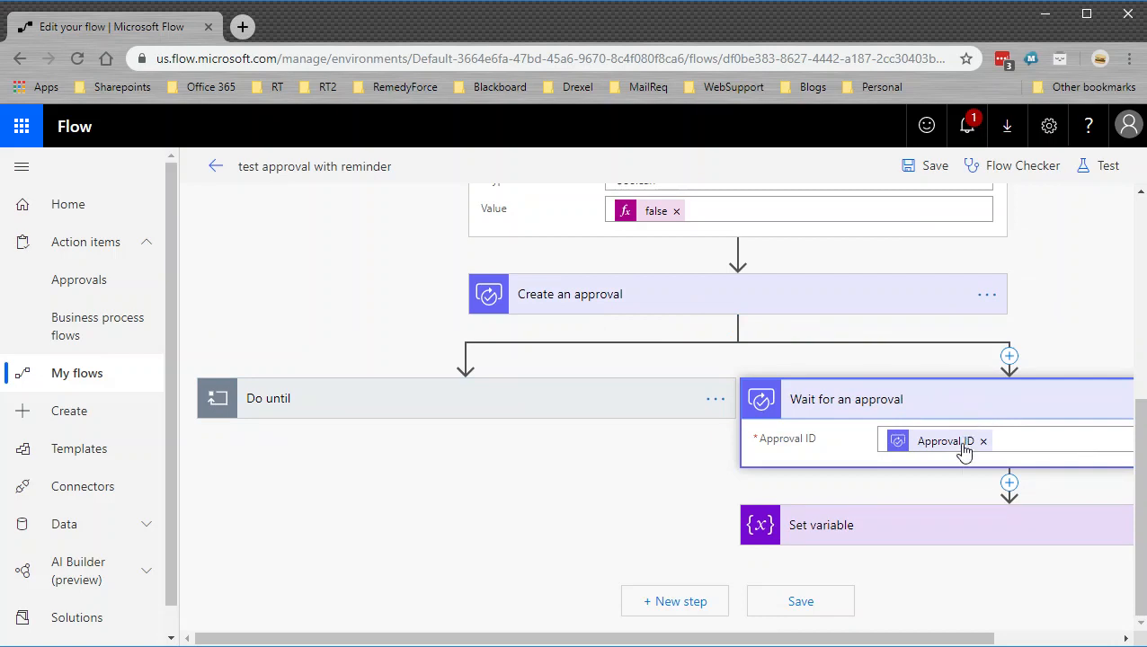
left_click(940, 532)
scroll(939, 522, "down", 2)
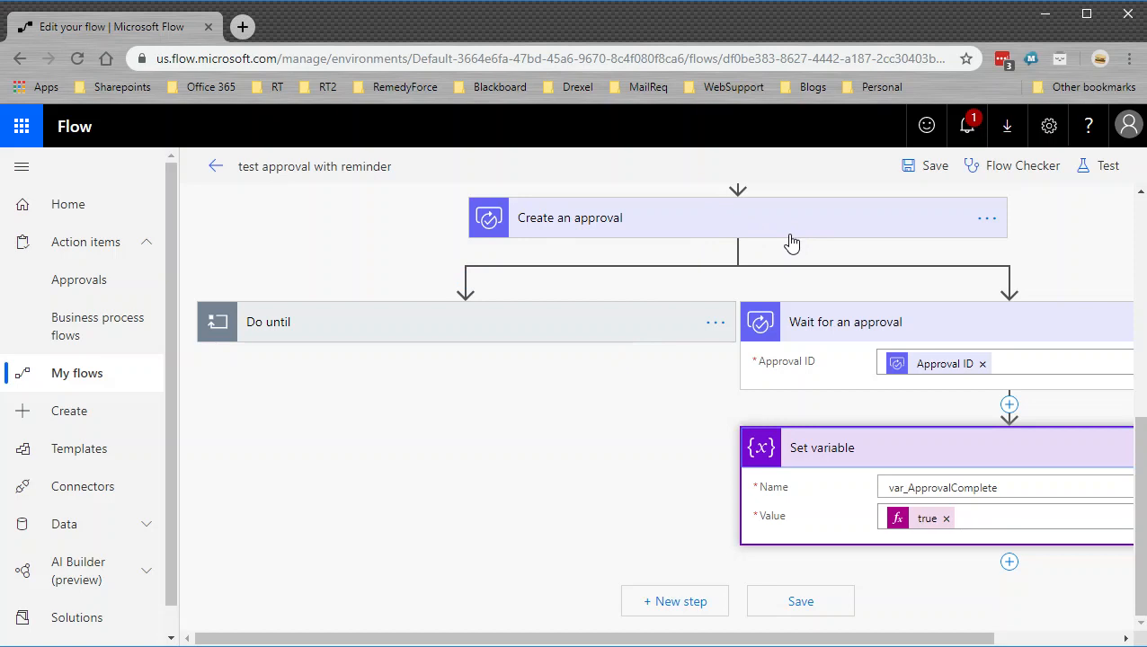
left_click(614, 325)
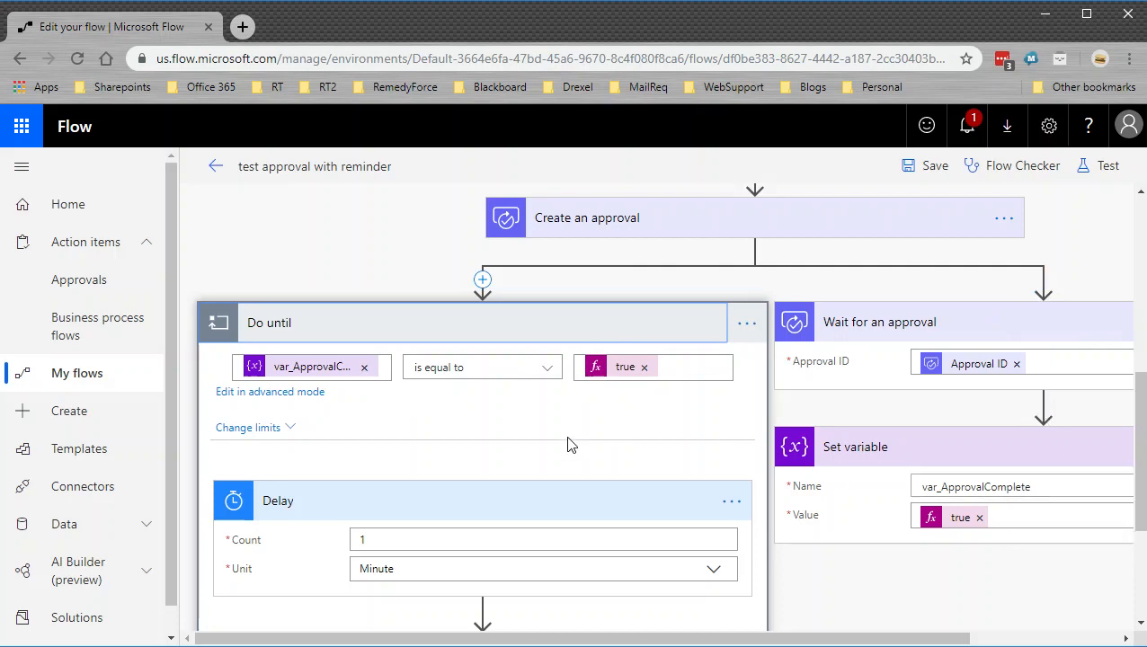
scroll(567, 450, "down", 2)
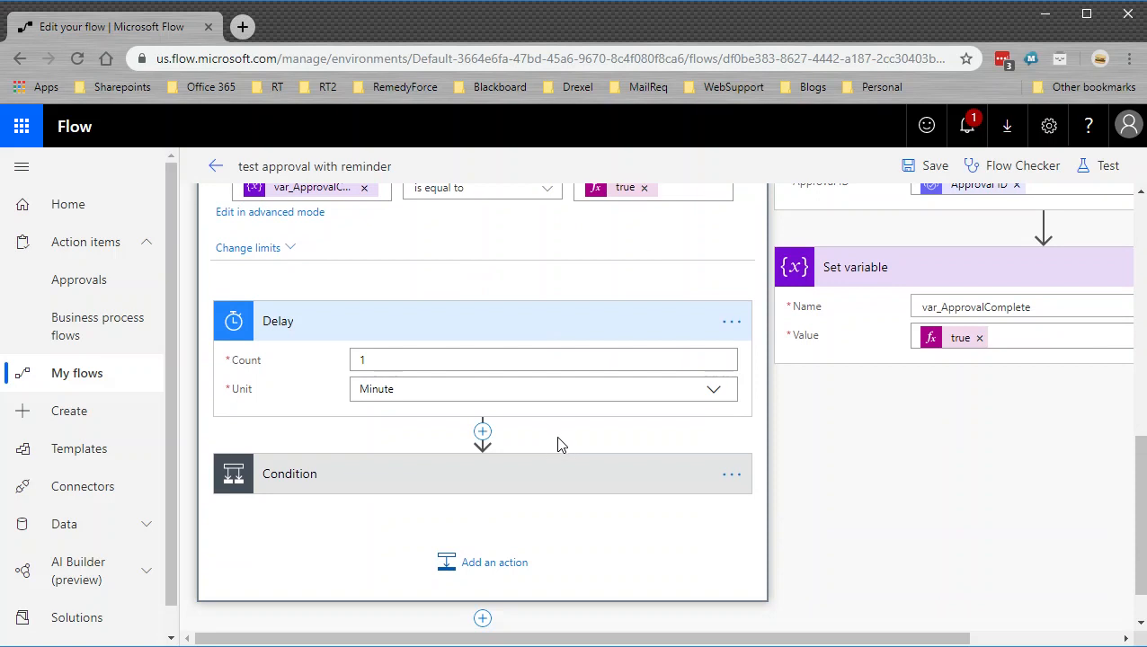
scroll(930, 445, "up", 3)
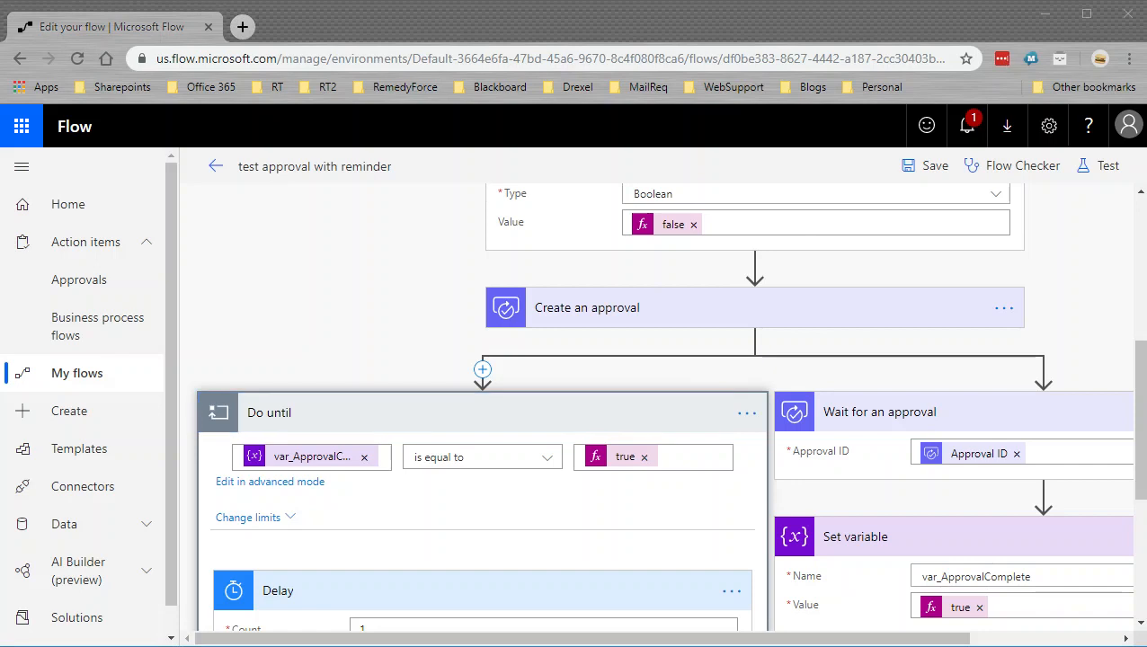
Switch to the SharePoint Demo List and select the "Another thing" item
left_click_drag(1146, 171, 918, 25)
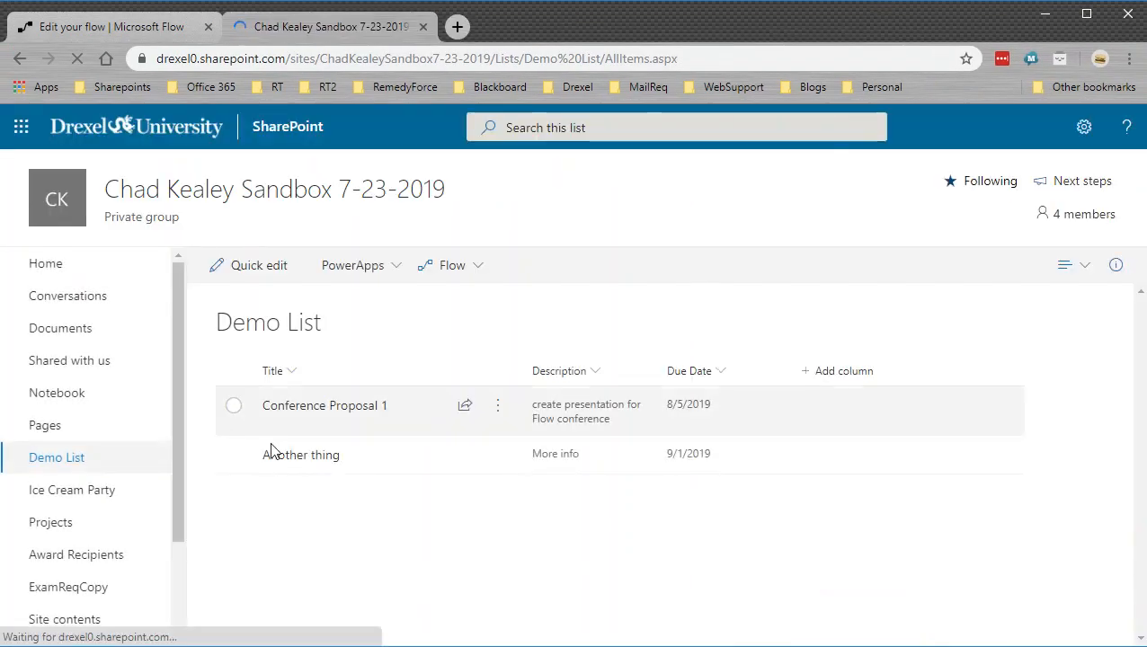
left_click(232, 457)
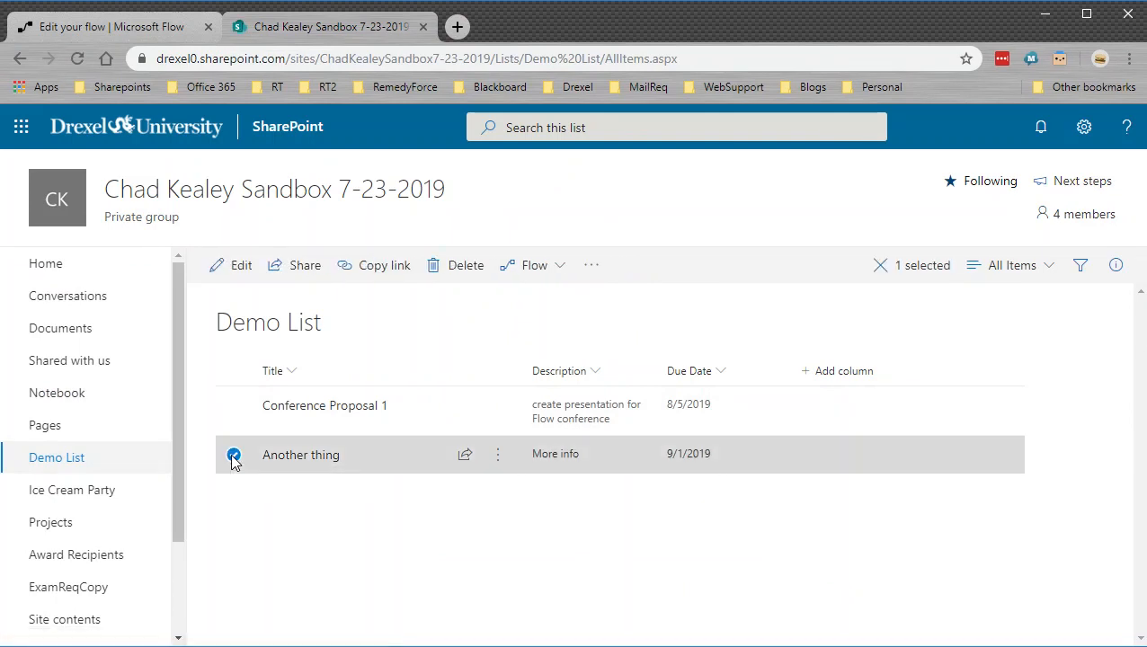
Open the Outlook mailbox in a new browser tab by way of the Office 365 home page
left_click(457, 26)
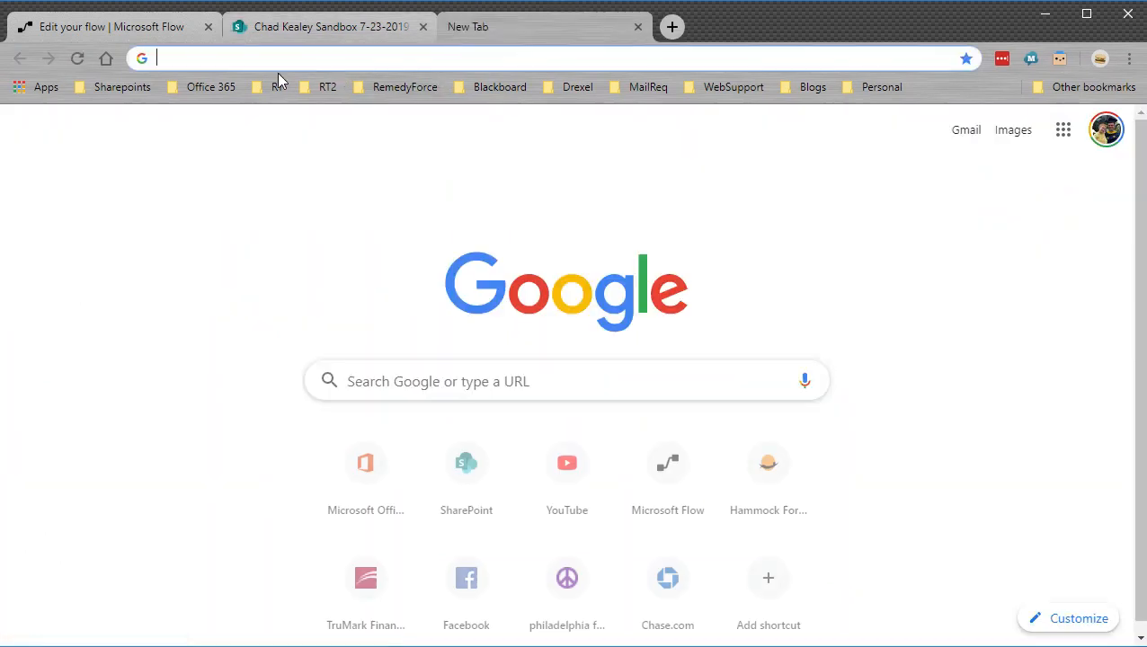
left_click(211, 87)
left_click(223, 113)
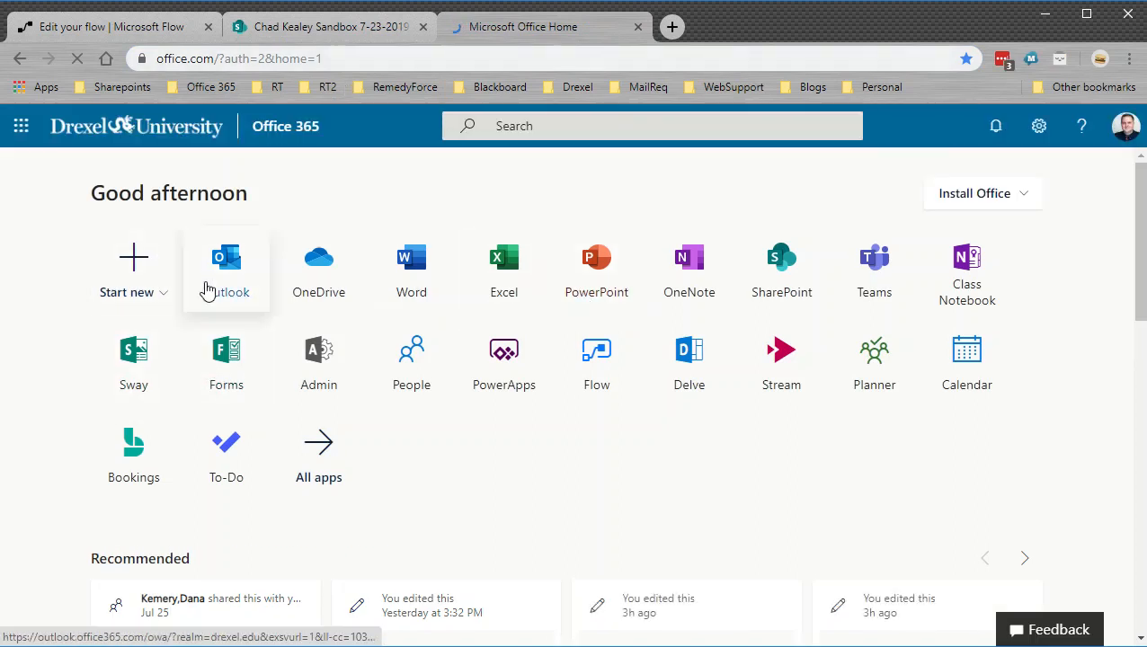
left_click(638, 26)
Run the "test approval with reminder" flow on the selected Demo List item, entering the approver's account in the Approver field
left_click(358, 18)
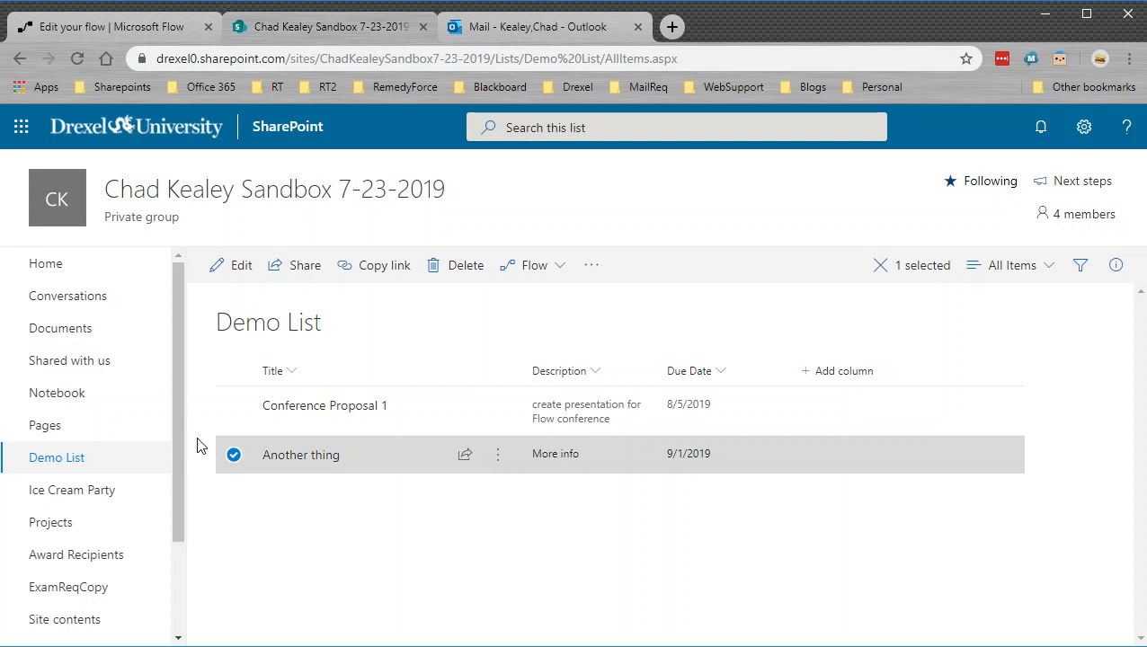
left_click(535, 269)
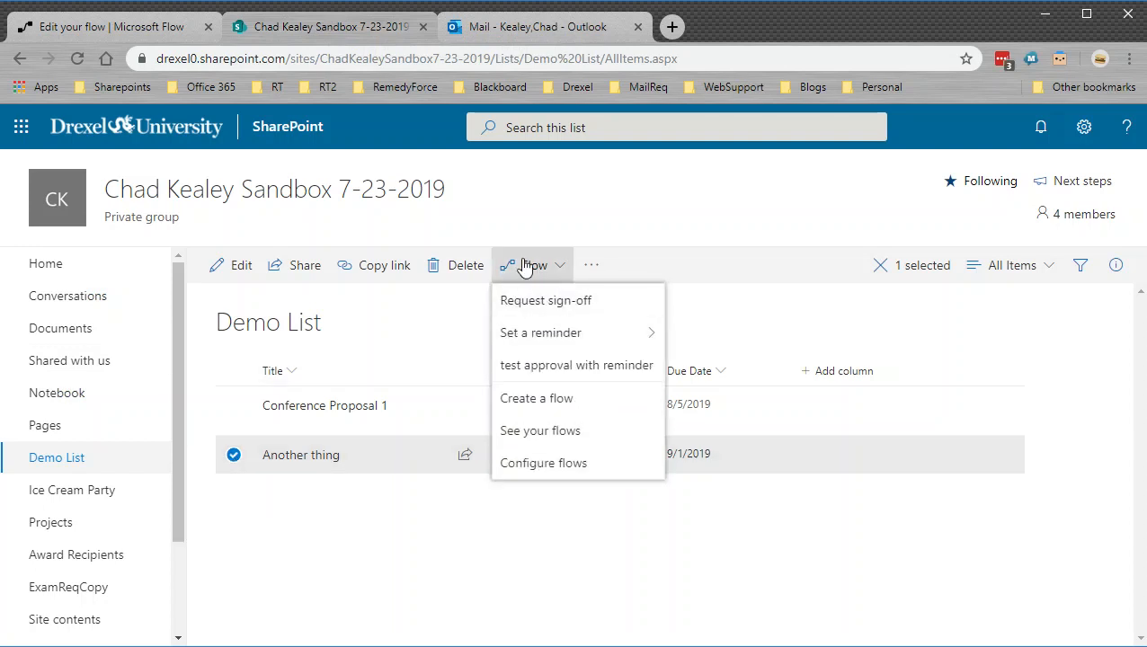
left_click(584, 374)
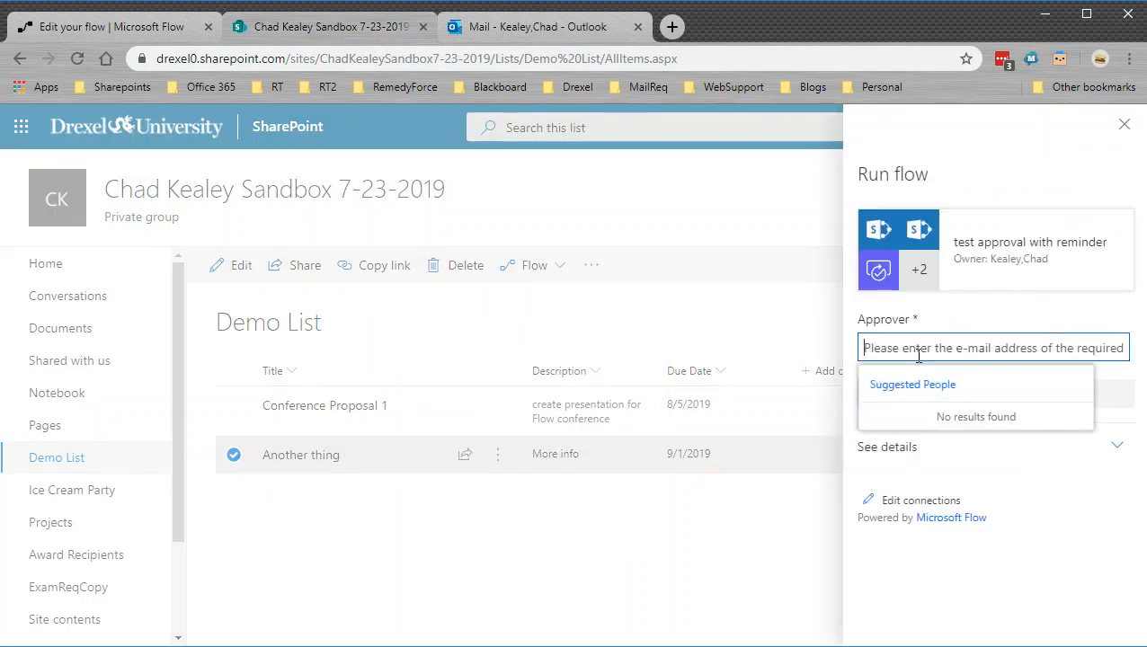
type("ck76")
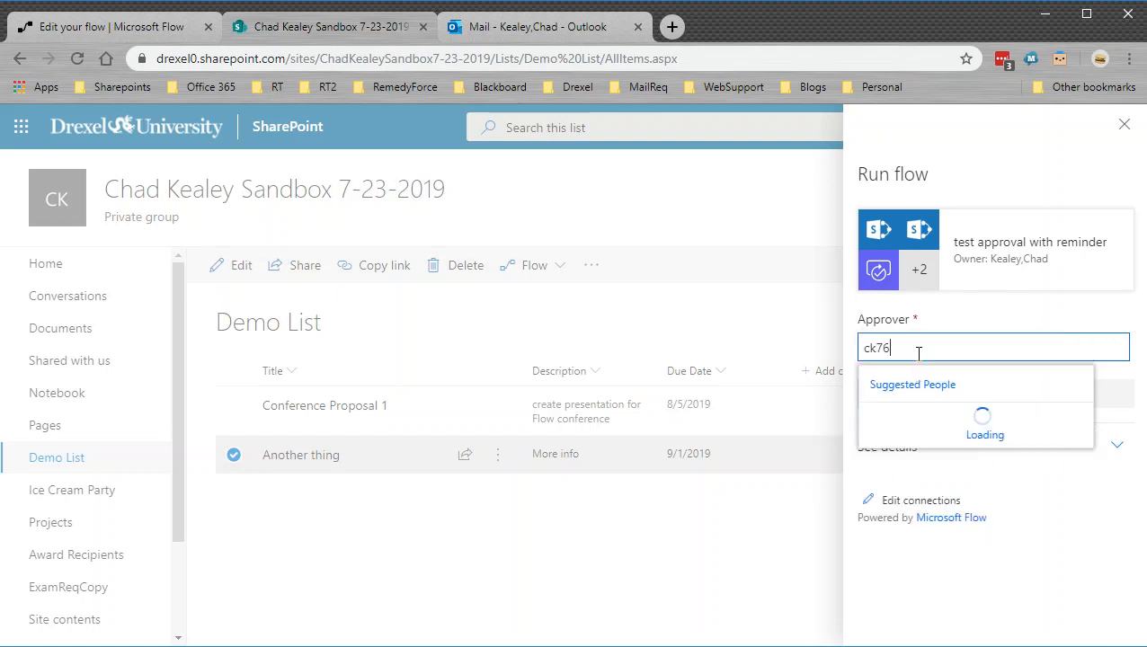
left_click(921, 458)
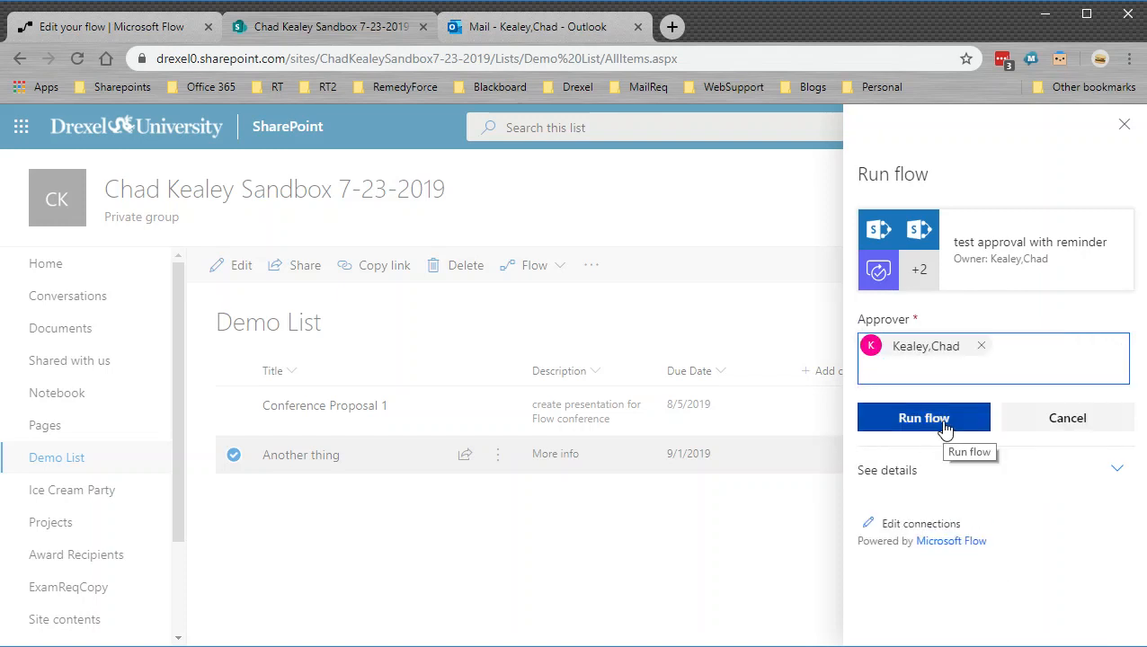
left_click(944, 428)
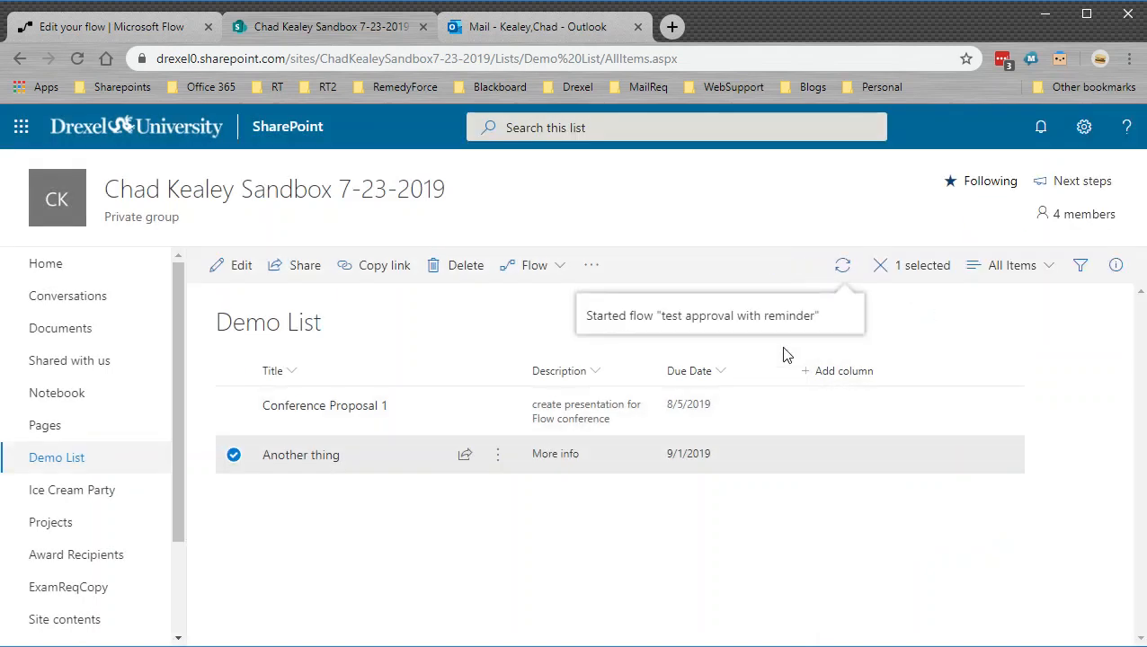
In Outlook, read the approval request and the "Hey, you have an Approval waiting!" reminder, and follow the reminder's approval link
left_click(541, 25)
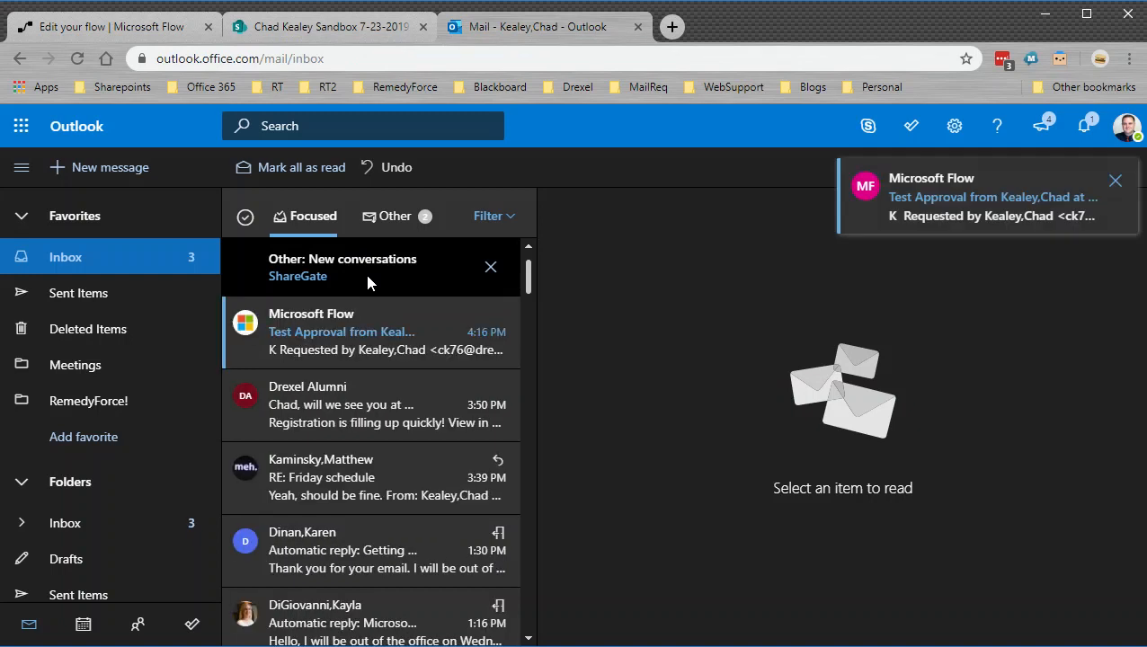
left_click(349, 338)
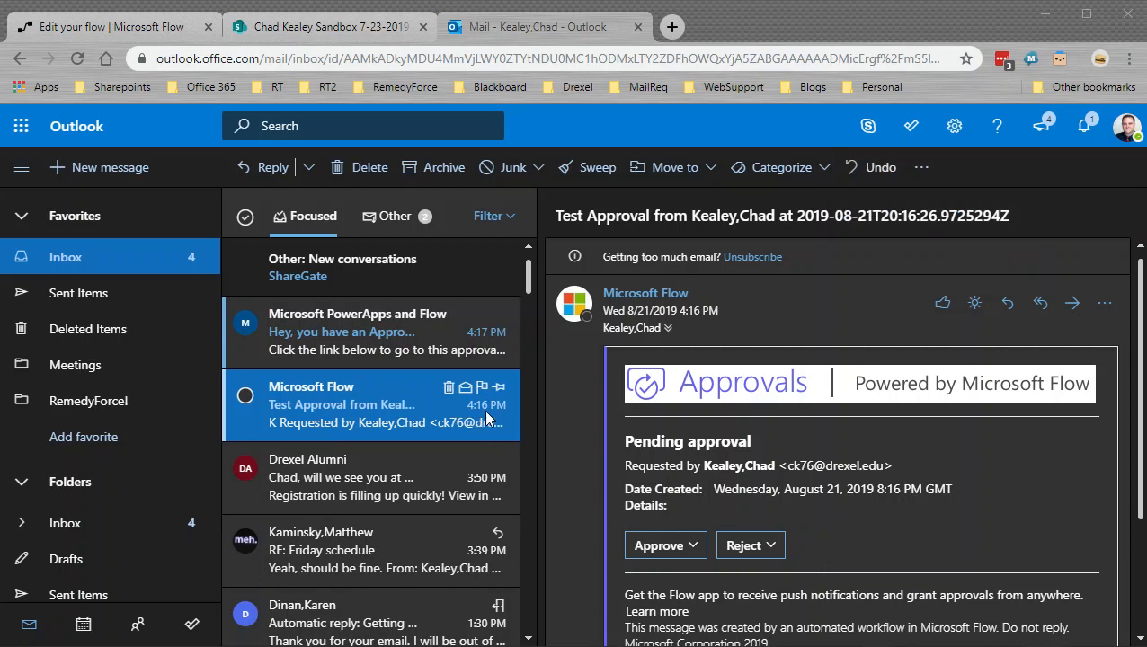
left_click(379, 341)
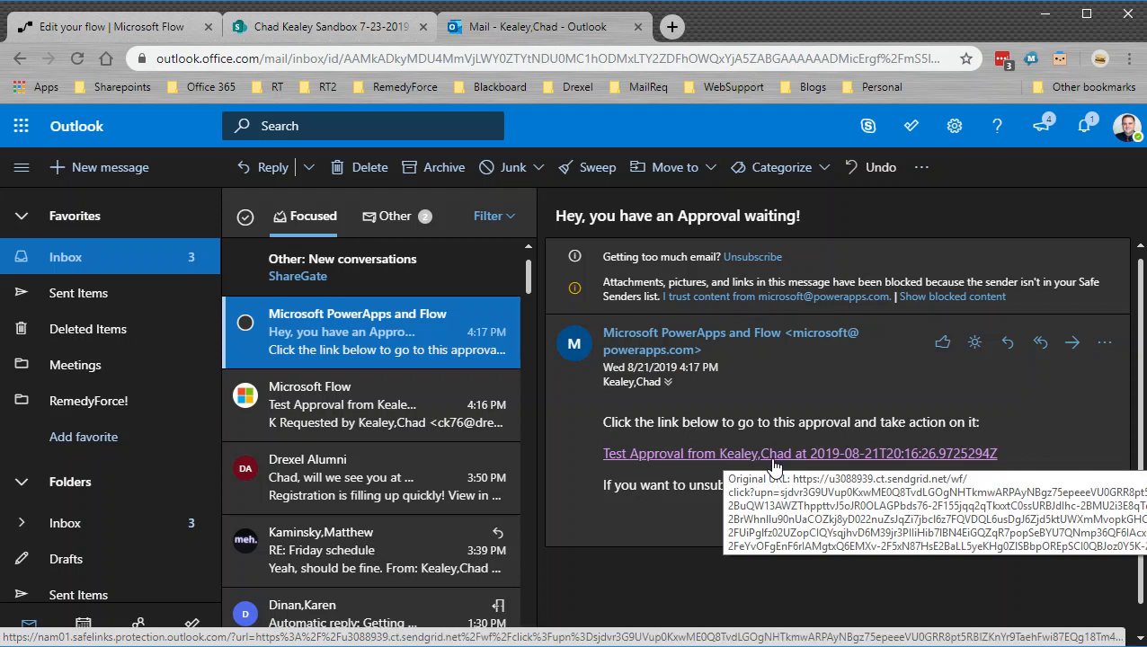
left_click(772, 459)
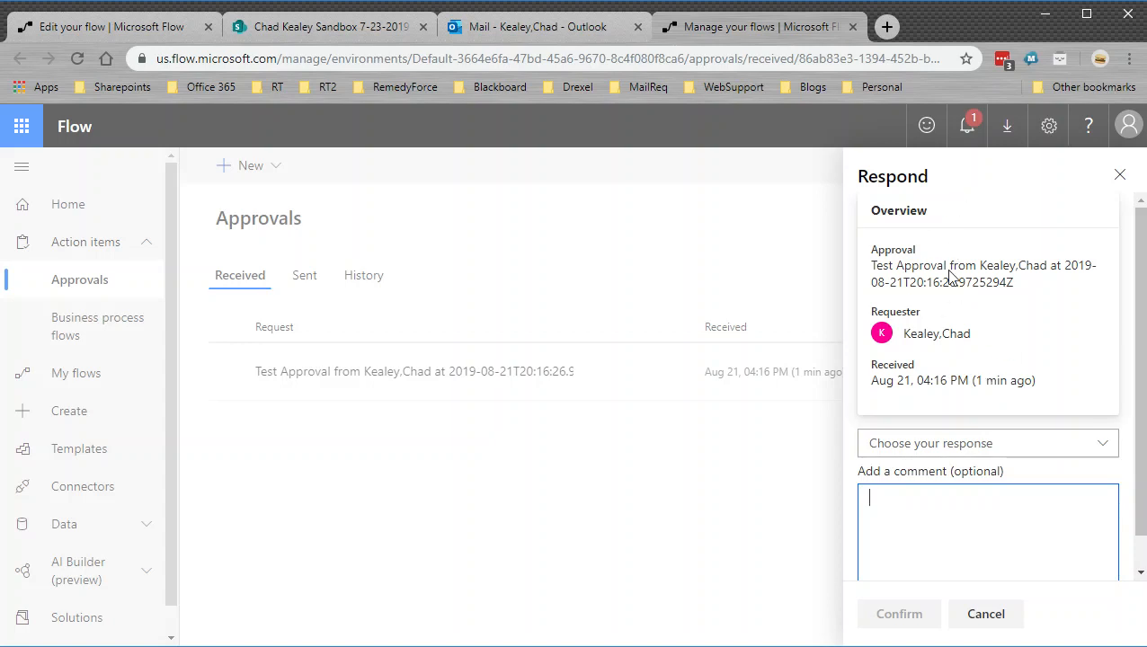
Submit the Approve response with the comment "Looks good!", and return to the flow editor
left_click(1102, 446)
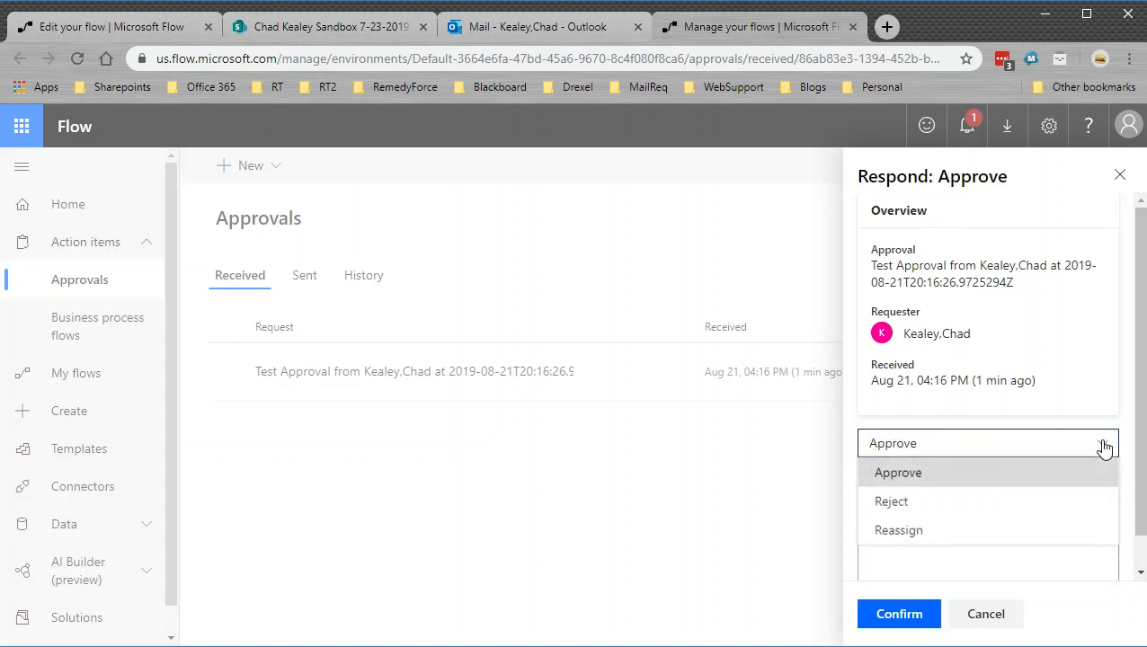
left_click(926, 480)
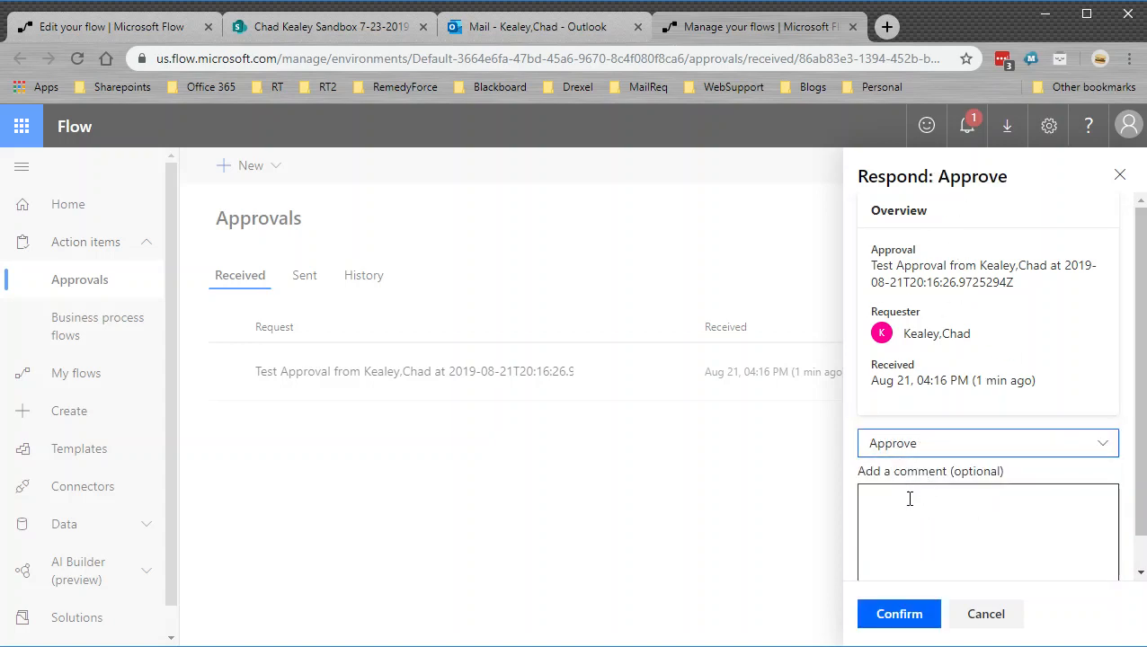
left_click(904, 505)
type("Loo")
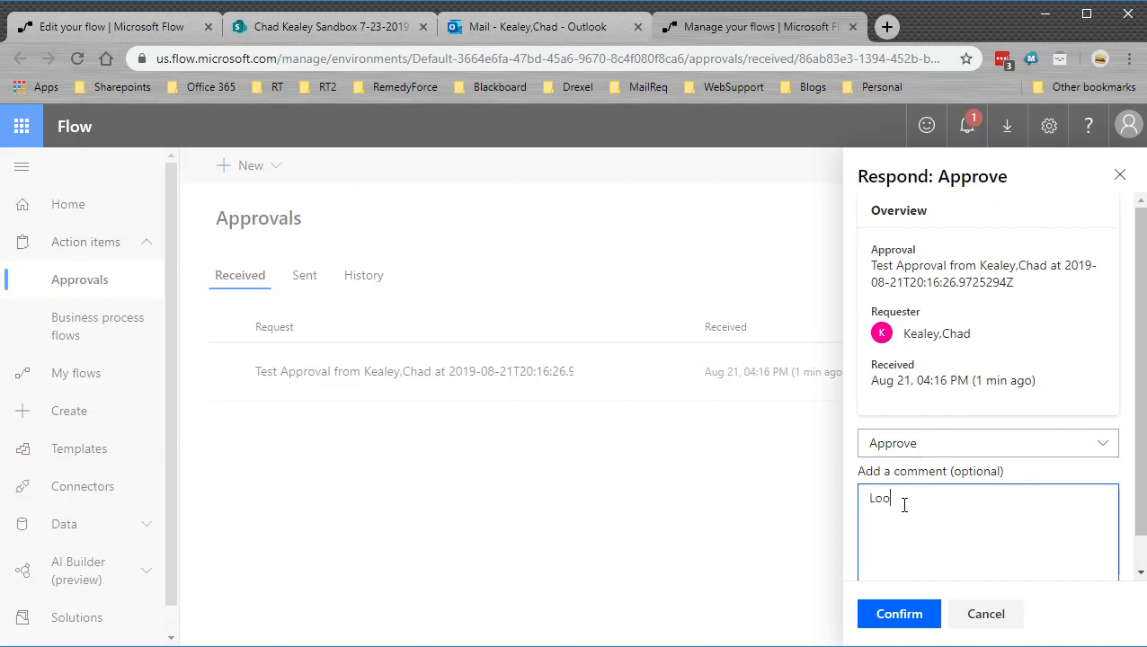
type("ks good!")
left_click(892, 613)
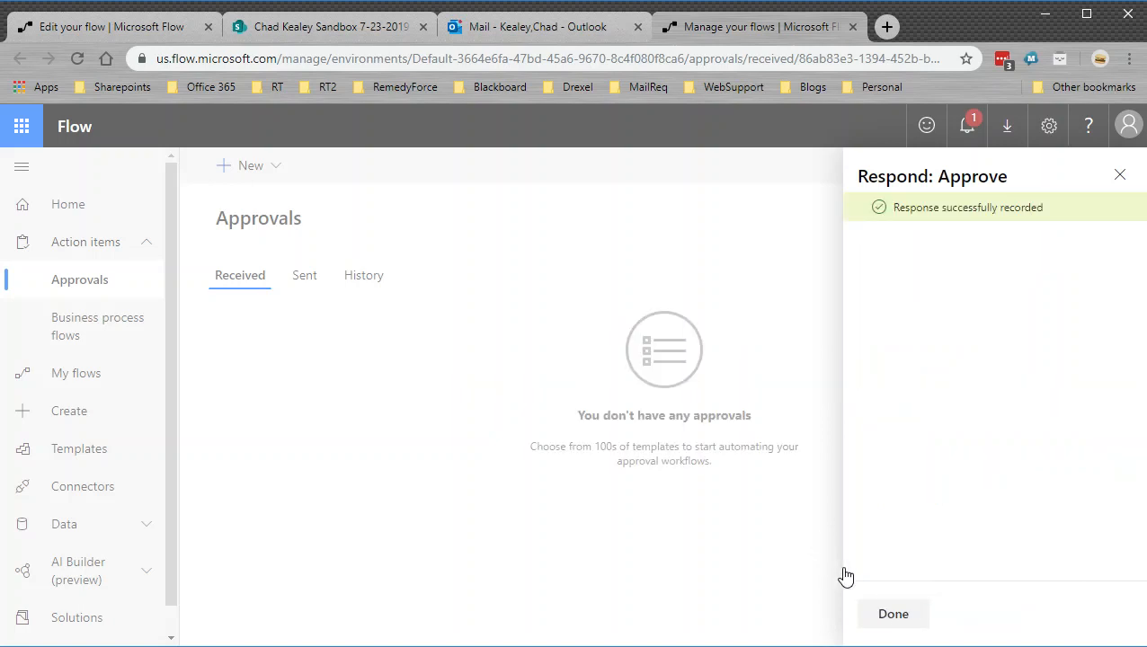
left_click(890, 616)
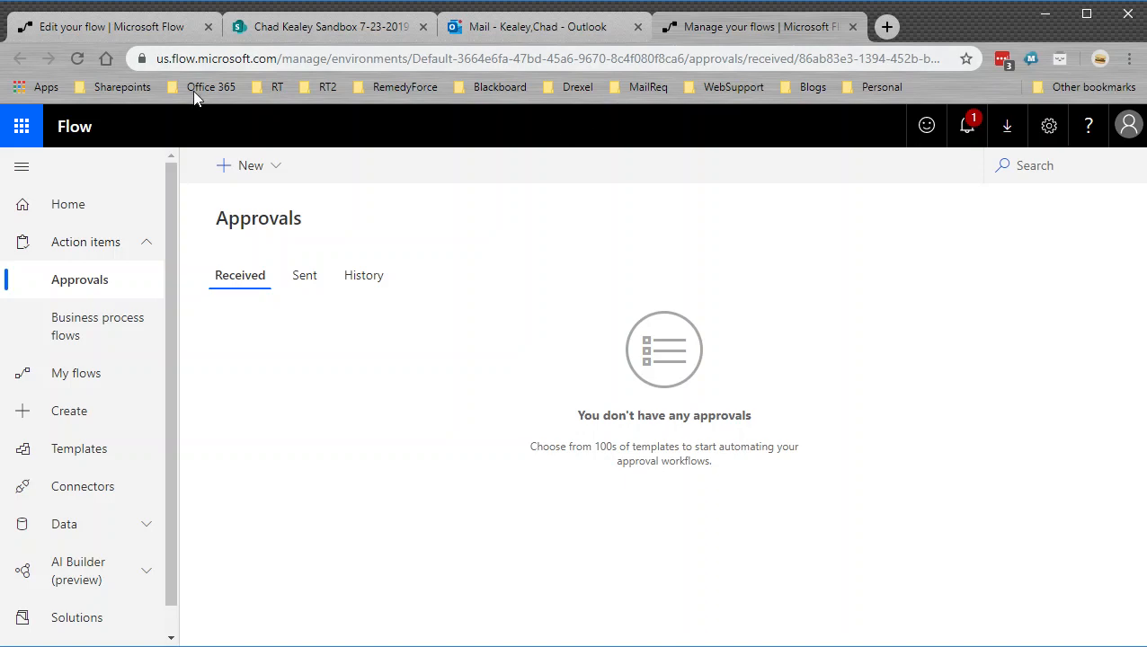
left_click(147, 25)
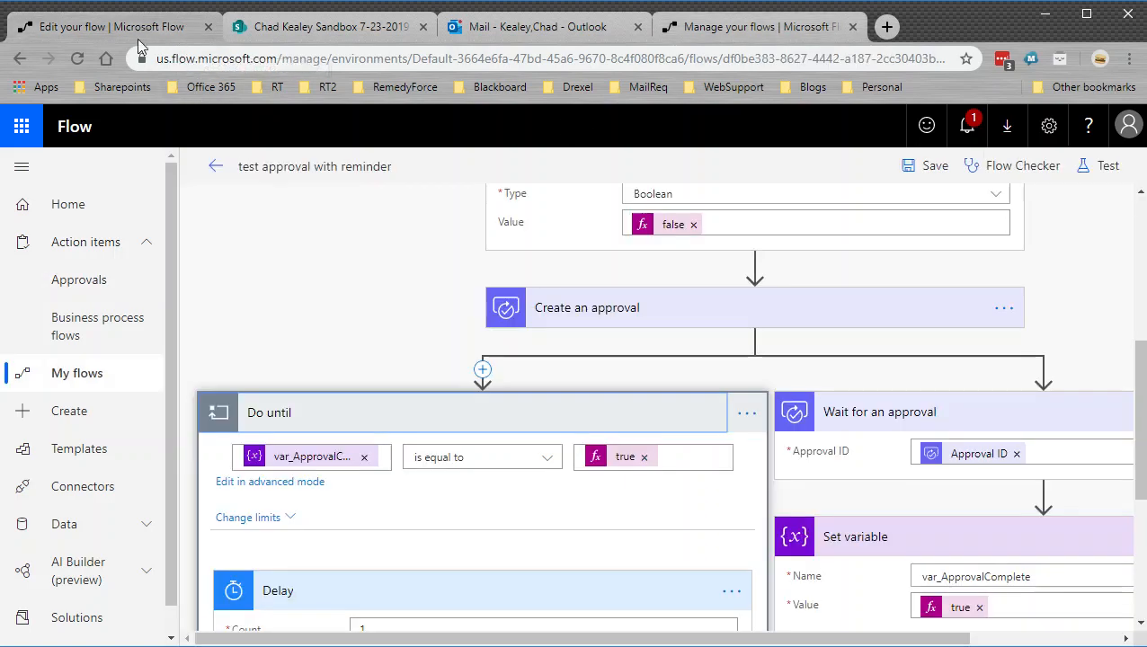
Save the flow, return to its details page, and open the run started Aug 21, 04:16 PM
left_click(926, 170)
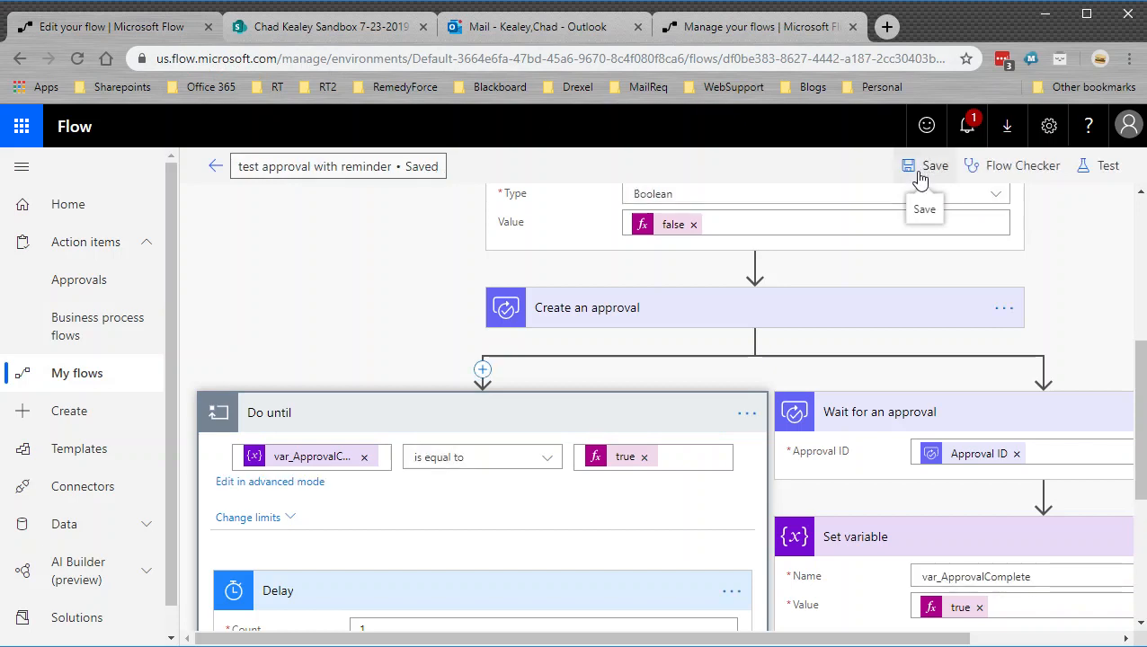
left_click(216, 166)
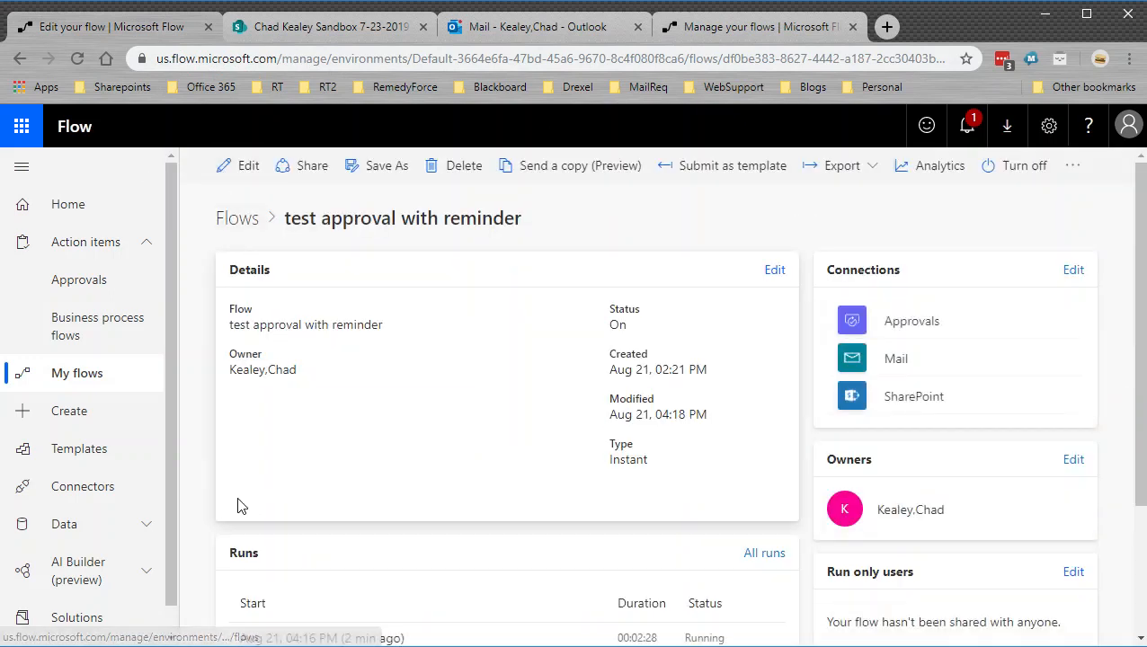
scroll(387, 447, "down", 2)
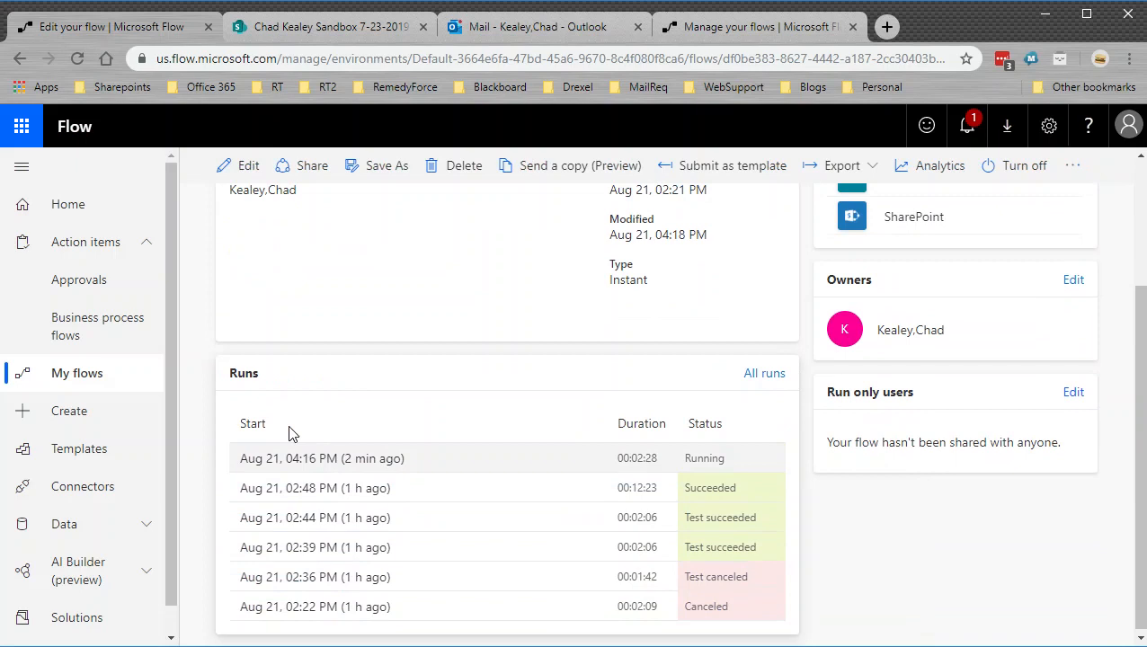
left_click(332, 460)
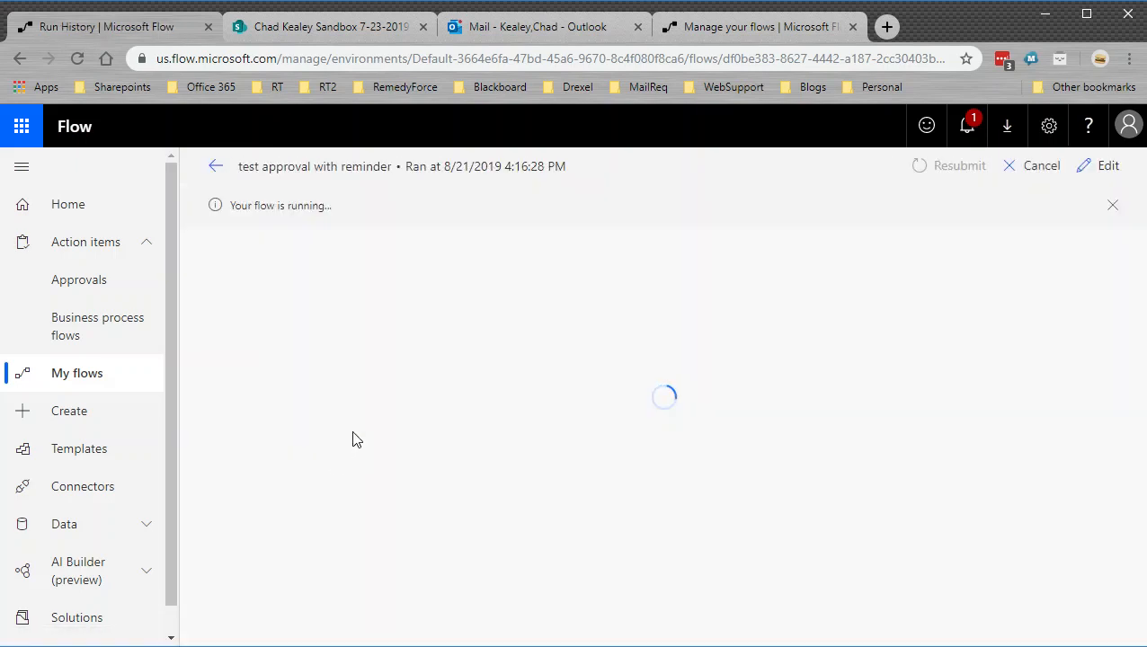
Check the run's progress across the Do until and Wait for an approval branches
scroll(764, 314, "down", 2)
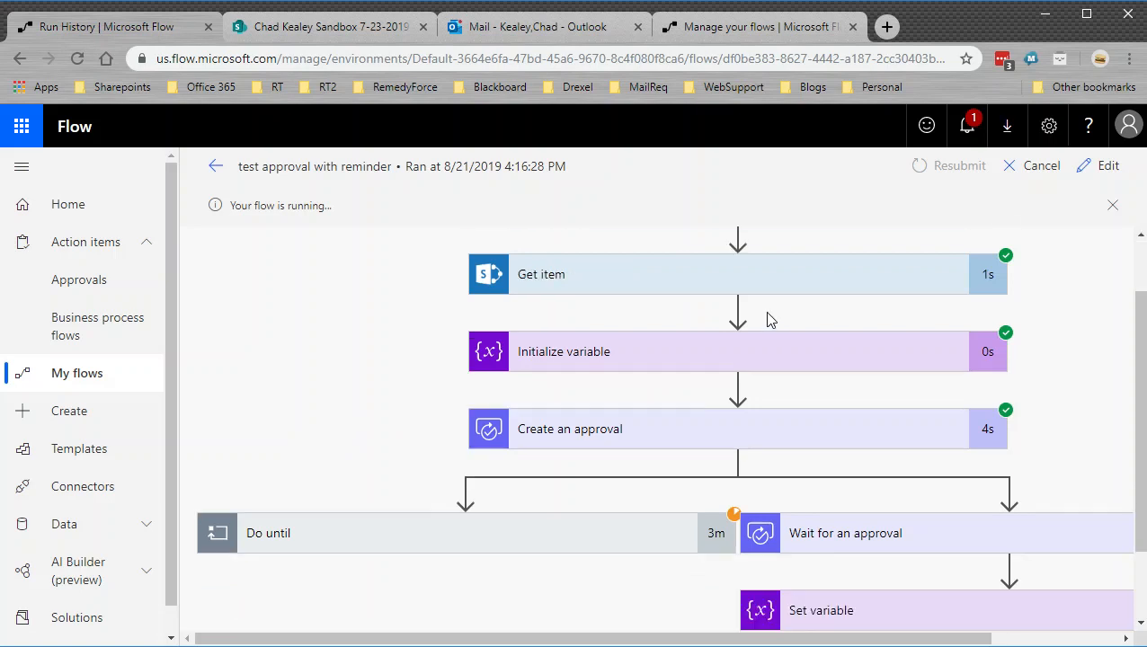
scroll(803, 360, "up", 2)
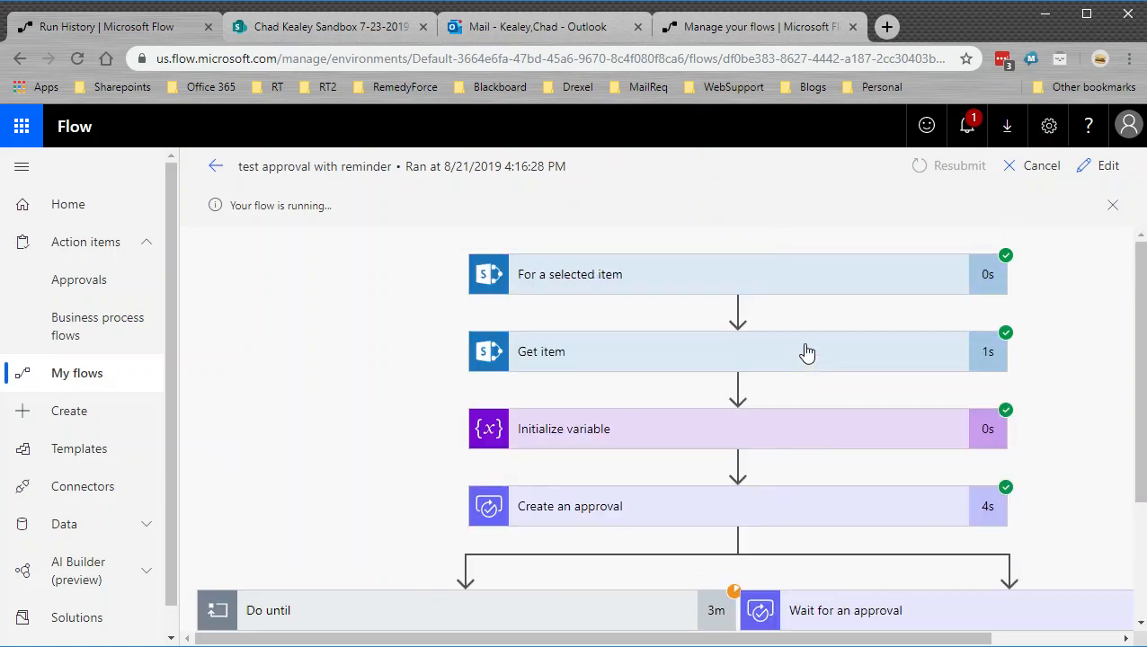
scroll(806, 600, "down", 2)
left_click_drag(777, 639, 903, 638)
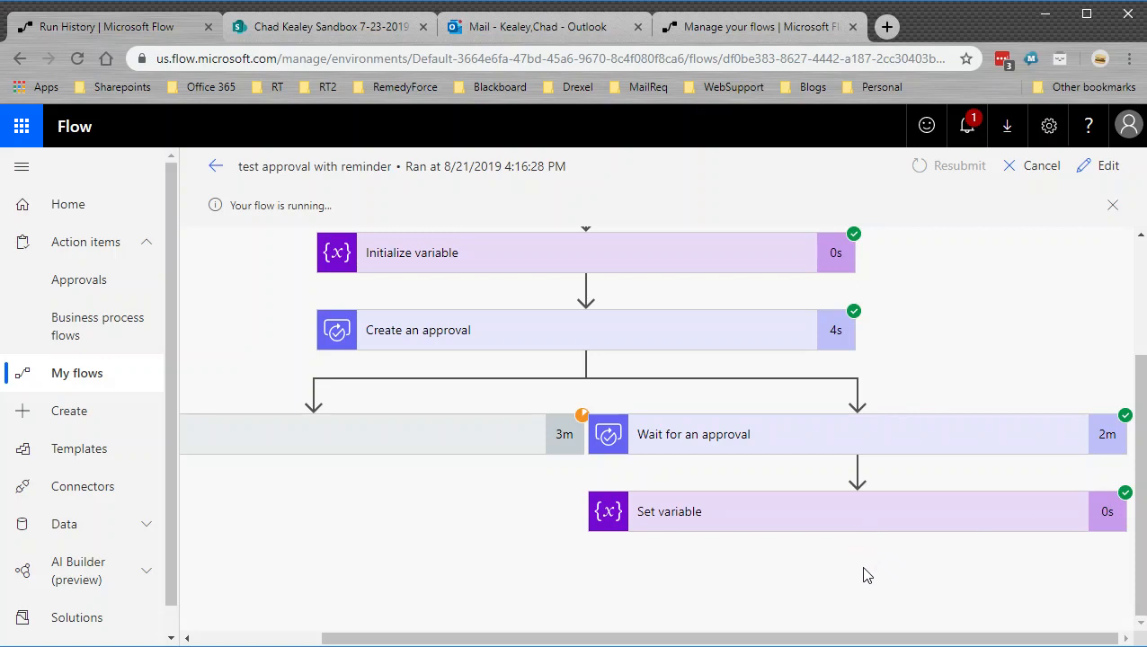
left_click_drag(714, 639, 588, 643)
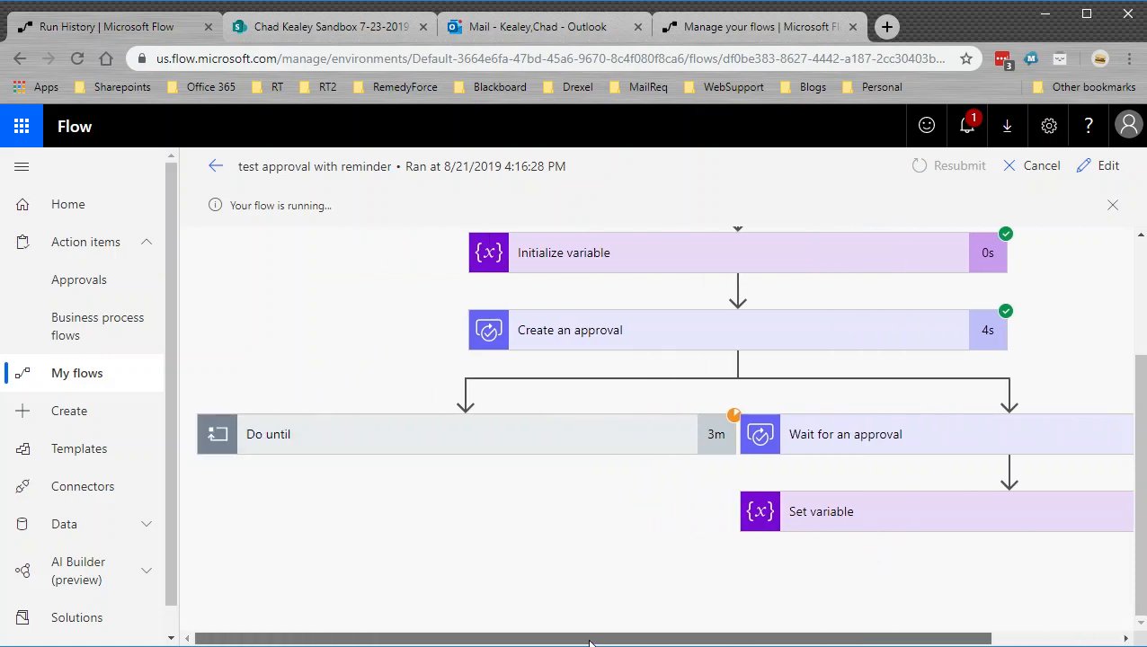
left_click(409, 437)
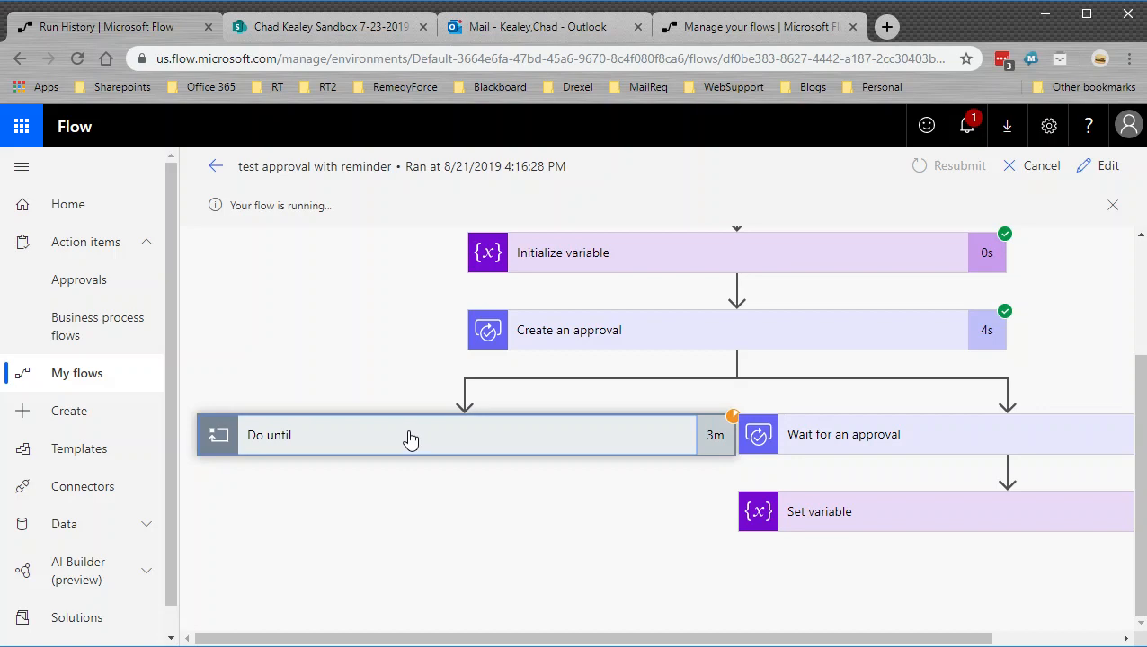
left_click(412, 438)
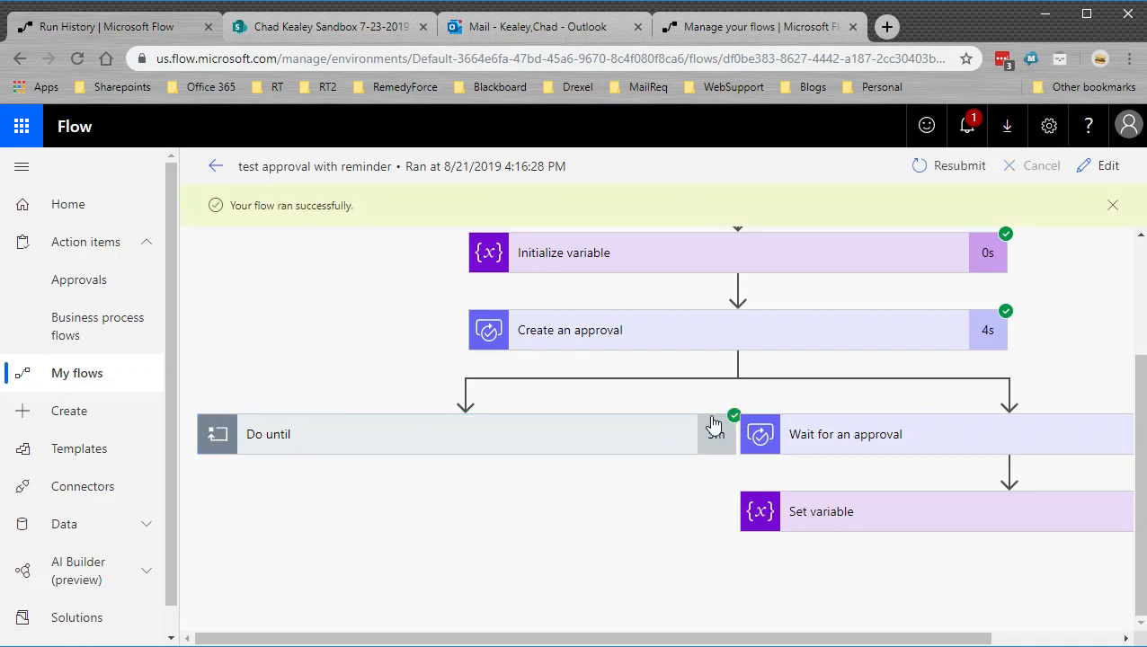
Expand the completed Do until loop and step through its iterations to the third one
left_click(645, 435)
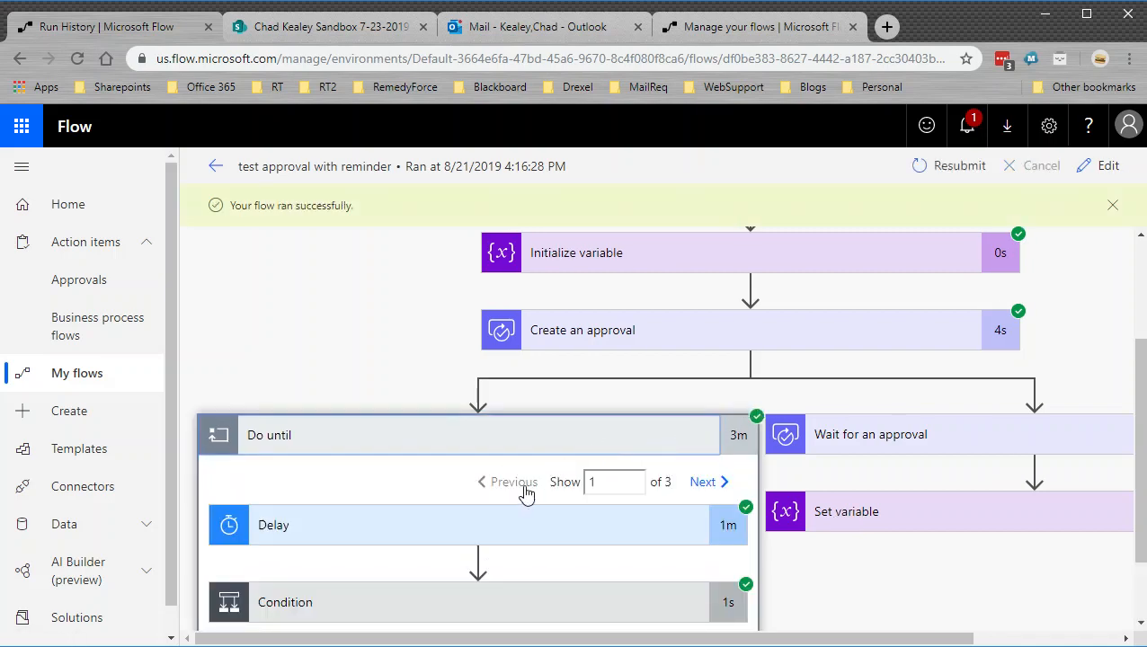
scroll(527, 490, "down", 1)
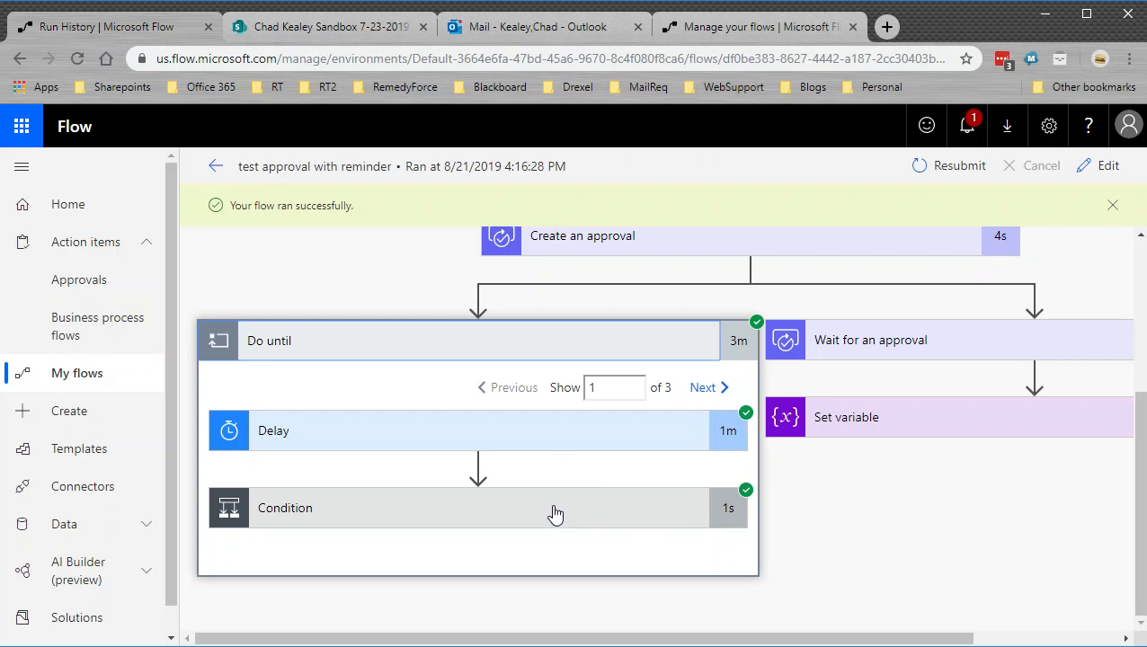
left_click(704, 392)
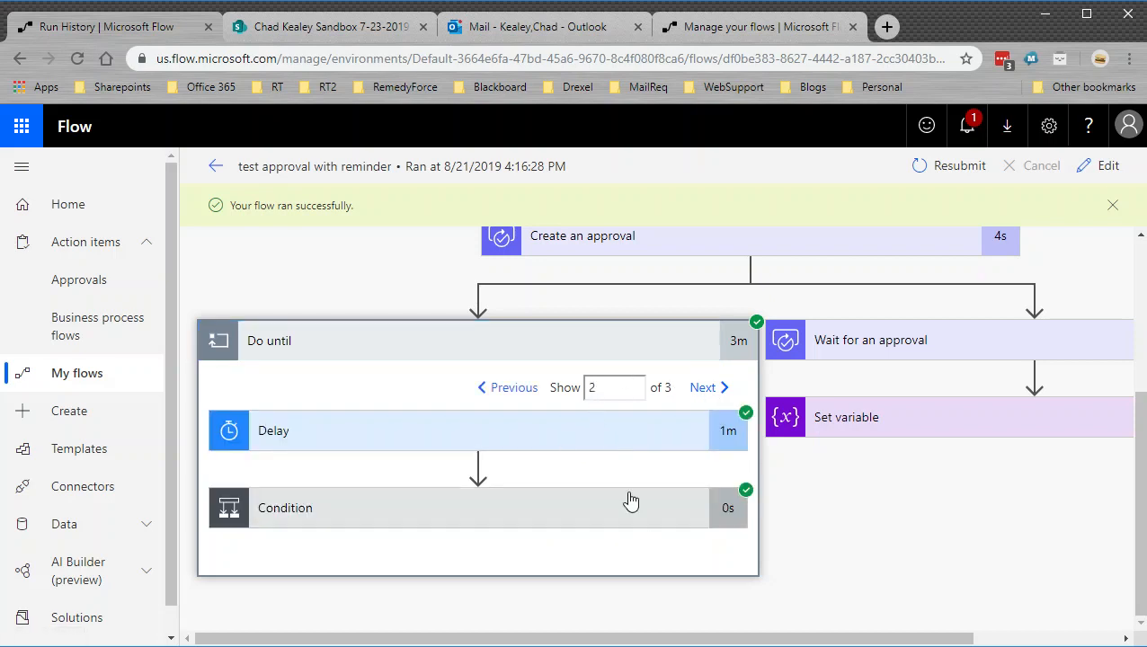
left_click(704, 390)
Expand the Condition in the third iteration and examine its expression result and the If yes email action
left_click(575, 522)
scroll(614, 507, "down", 3)
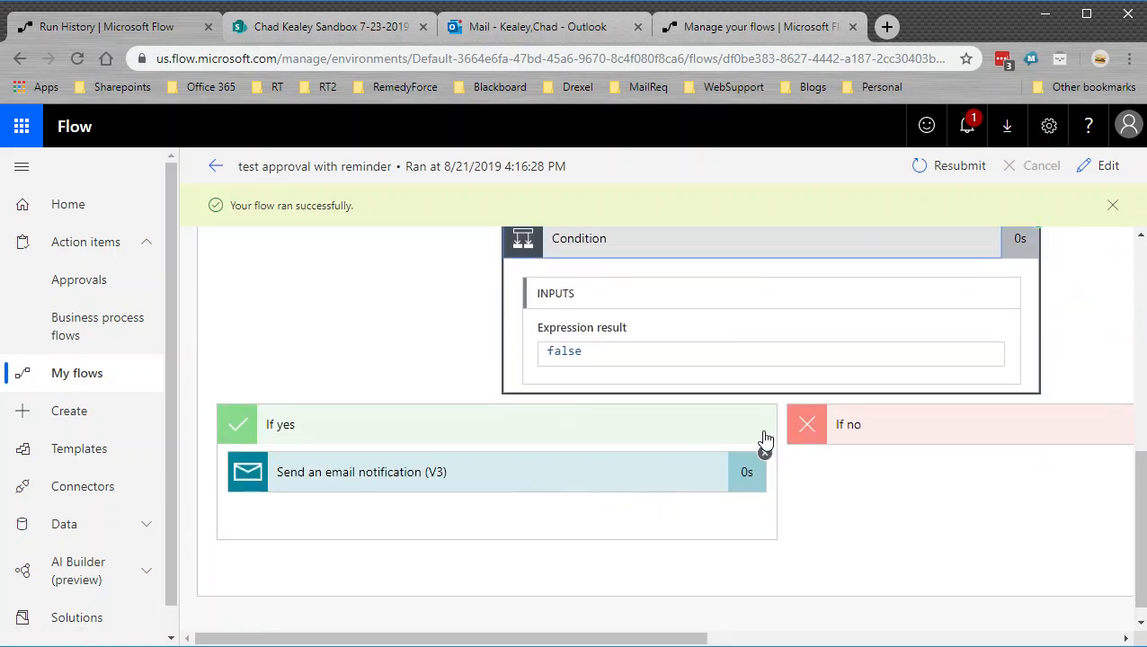
scroll(629, 473, "up", 2)
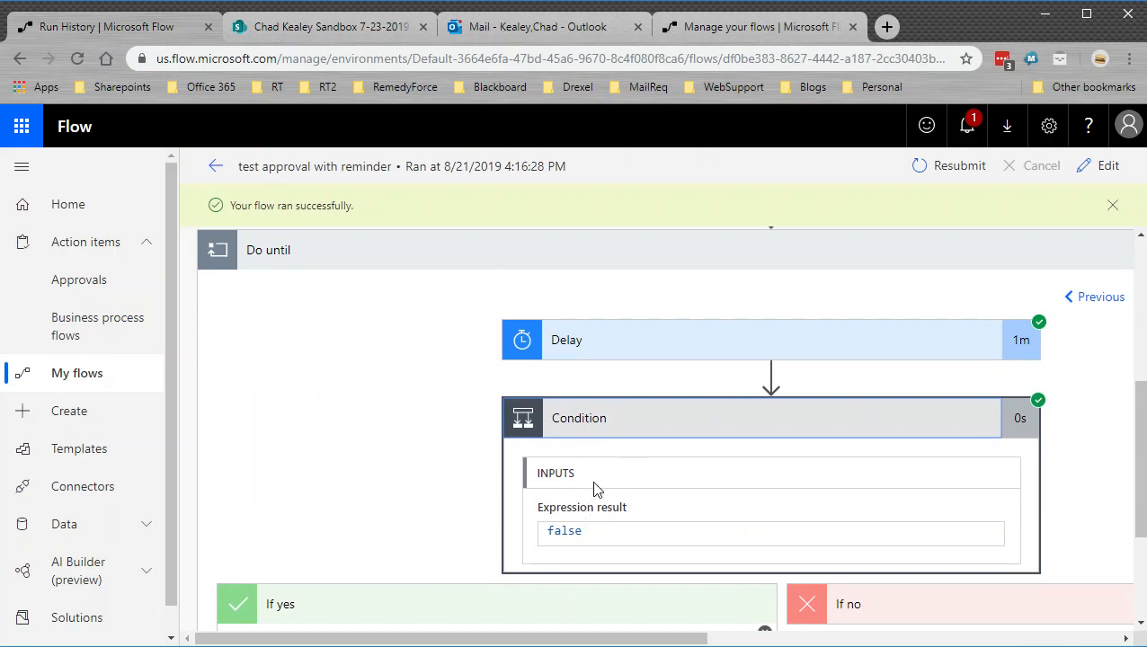
scroll(629, 468, "down", 1)
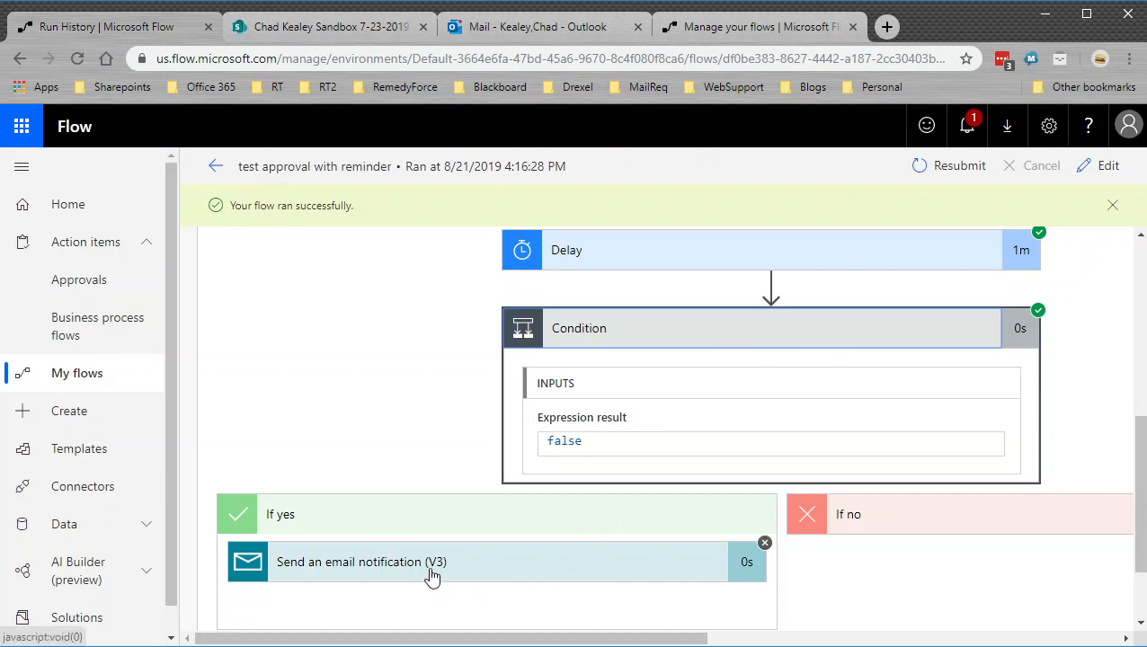
Dismiss the run status banner and collapse the Do until loop, returning to the overview of the run
left_click(1112, 206)
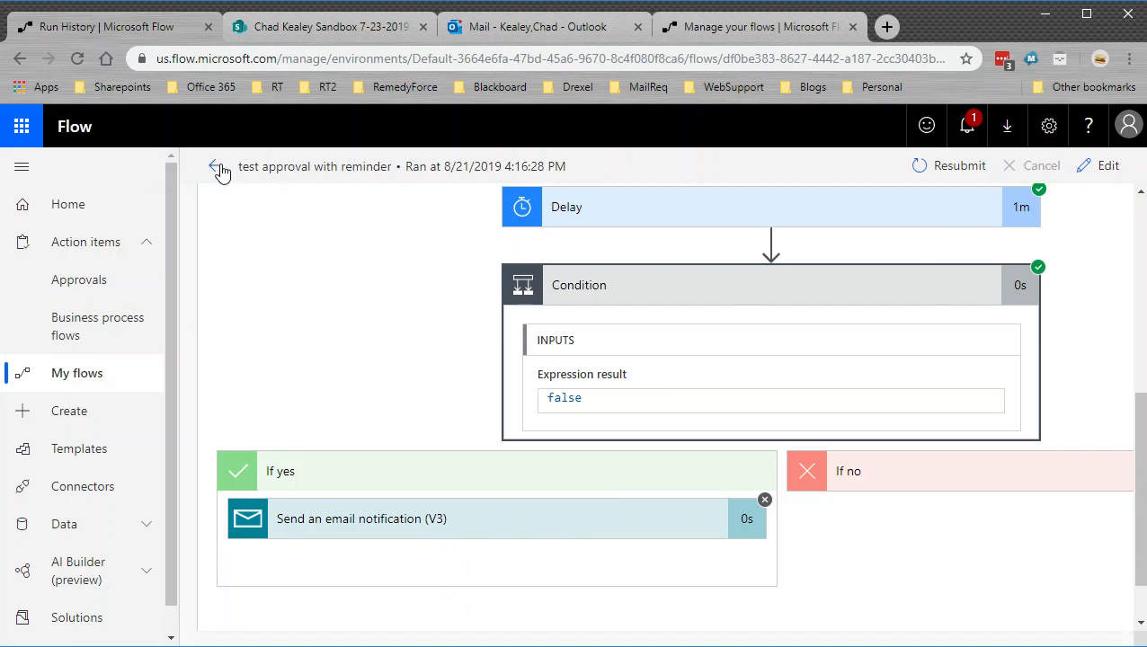
scroll(368, 296, "up", 5)
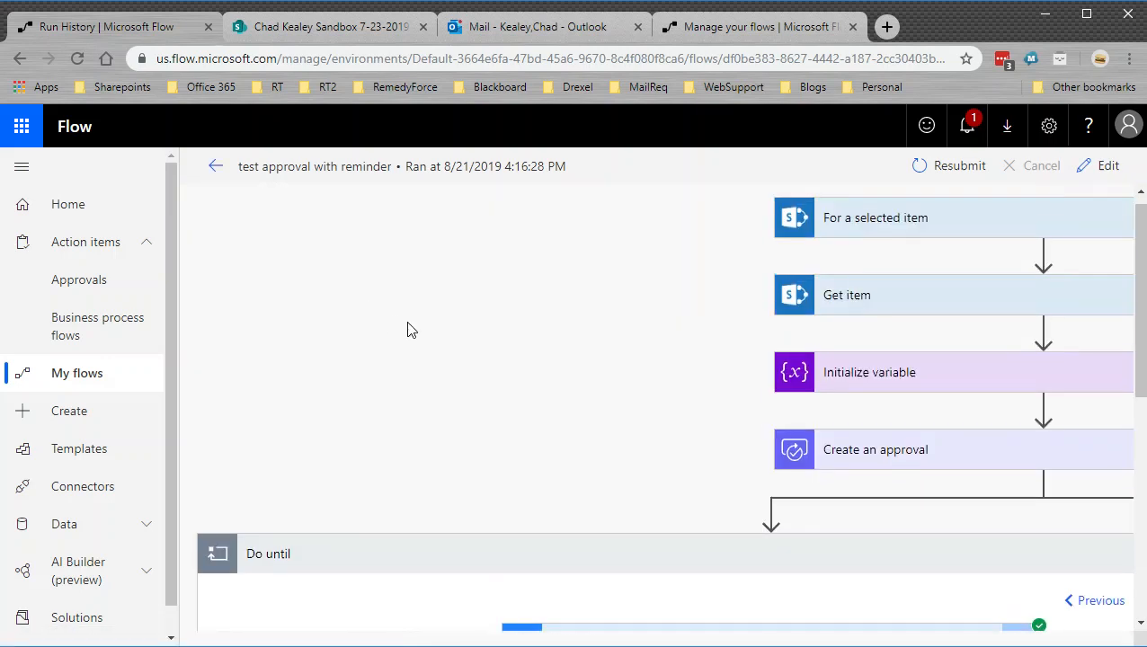
scroll(485, 319, "down", 4)
scroll(674, 354, "up", 4)
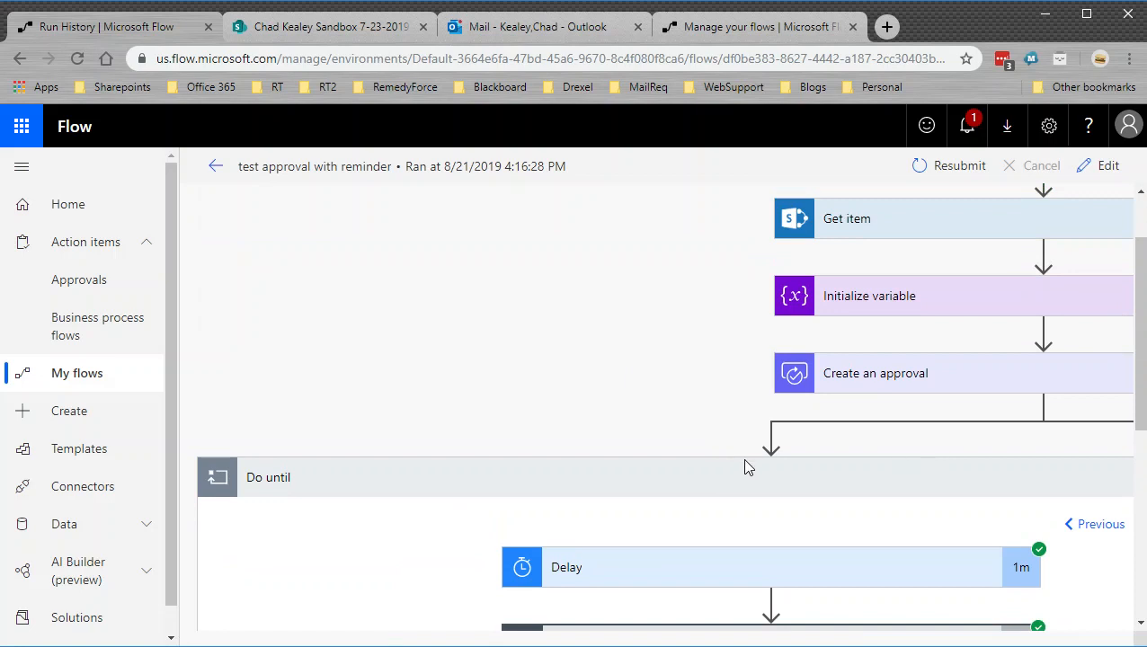
left_click(761, 498)
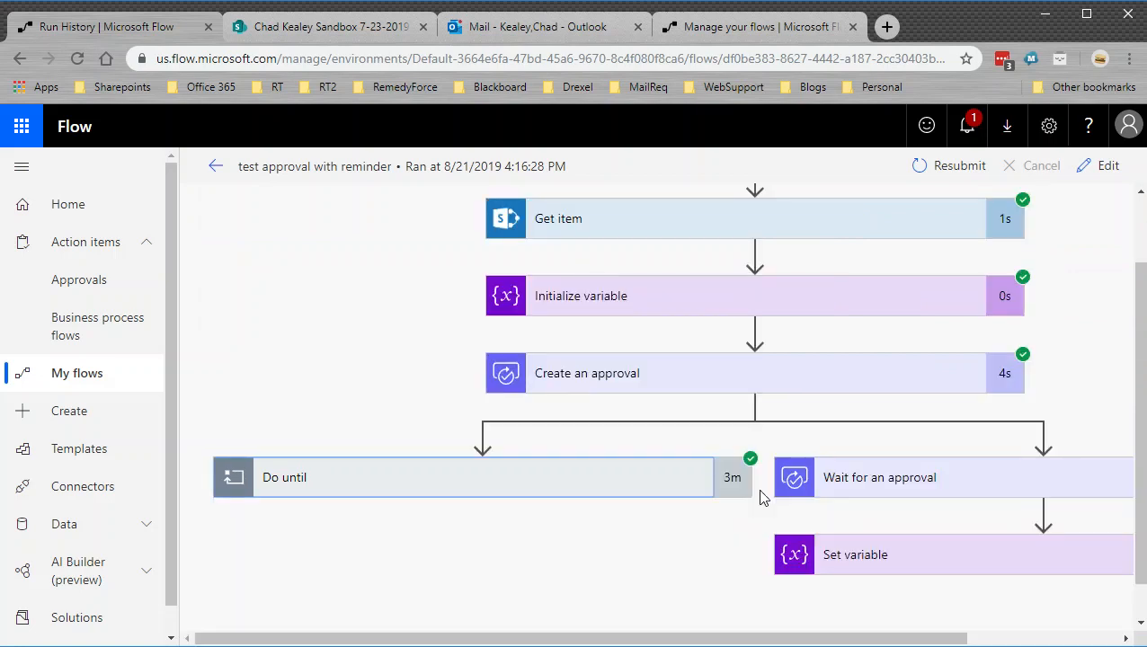